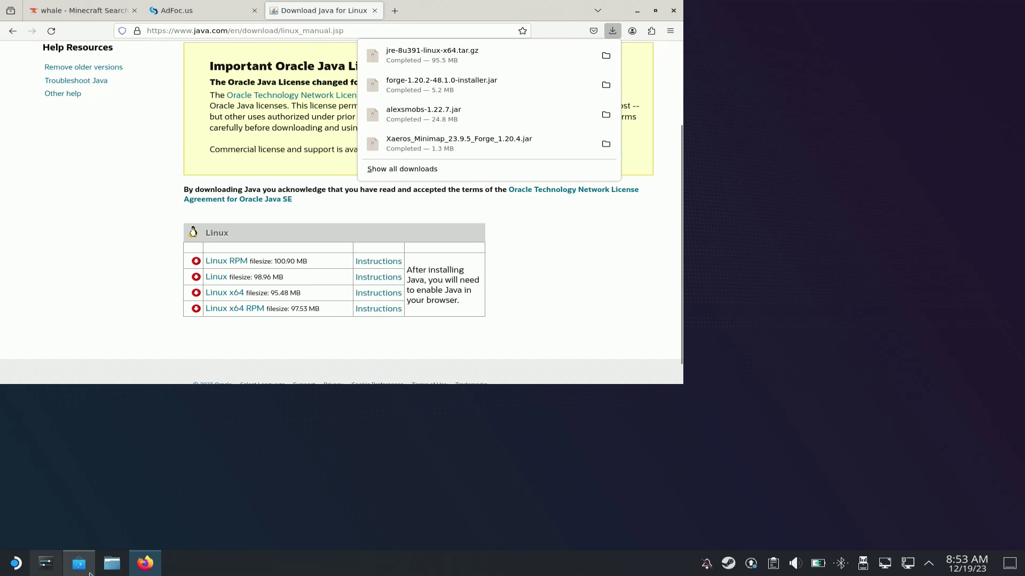
Bring Dolphin in front of Firefox, showing the Minecraft Launcher folder
{"action": "left_click", "coordinate": [112, 563]}
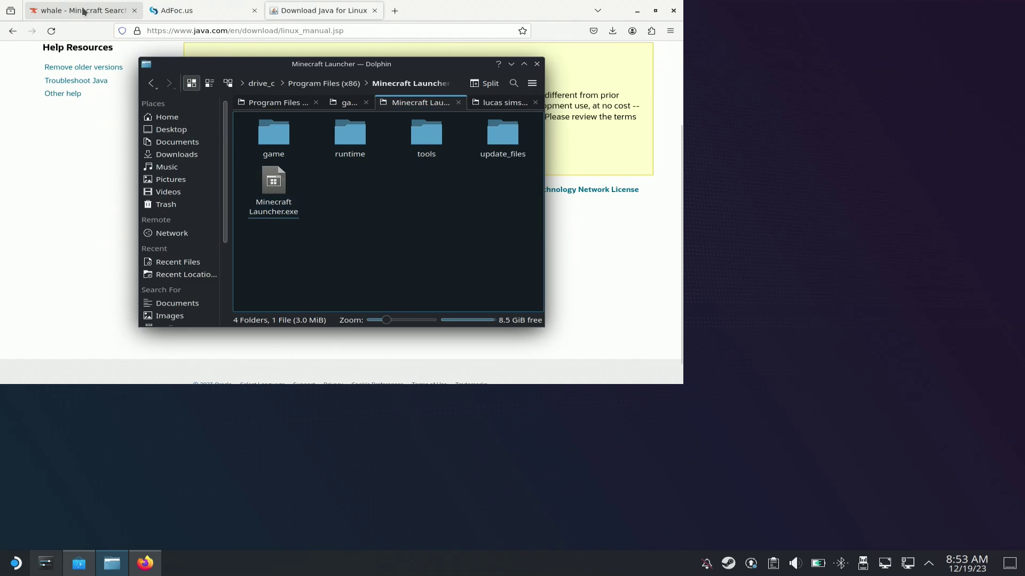
In Downloads, extract jre-8u391-linux-x64.tar.gz in place to create the jre1.8.0_391 folder
{"action": "left_click", "coordinate": [206, 12]}
{"action": "left_click", "coordinate": [126, 569]}
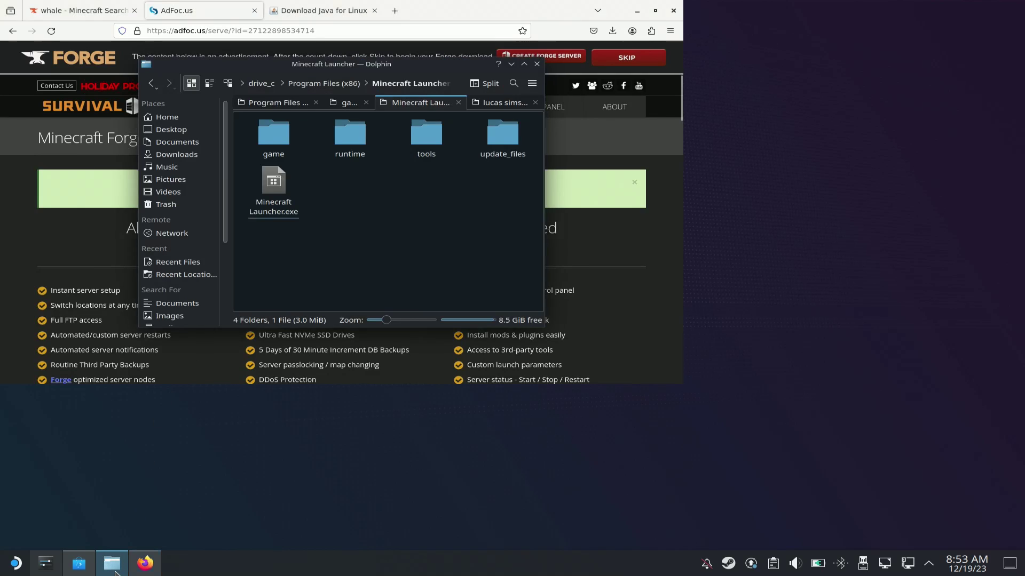
{"action": "left_click", "coordinate": [176, 142]}
{"action": "left_click", "coordinate": [176, 154]}
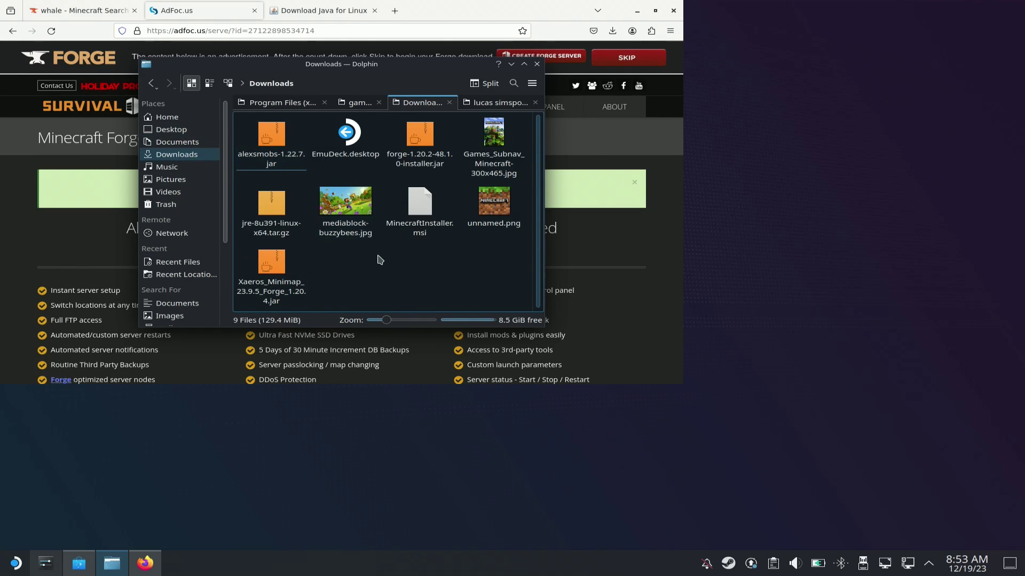
{"action": "right_click", "coordinate": [269, 209]}
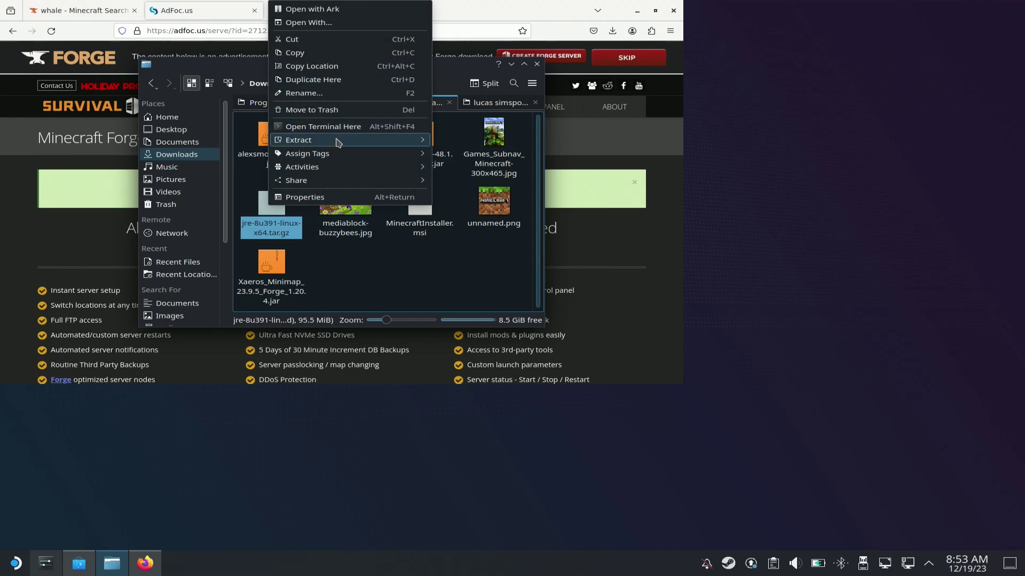
{"action": "mouse_move", "coordinate": [343, 140]}
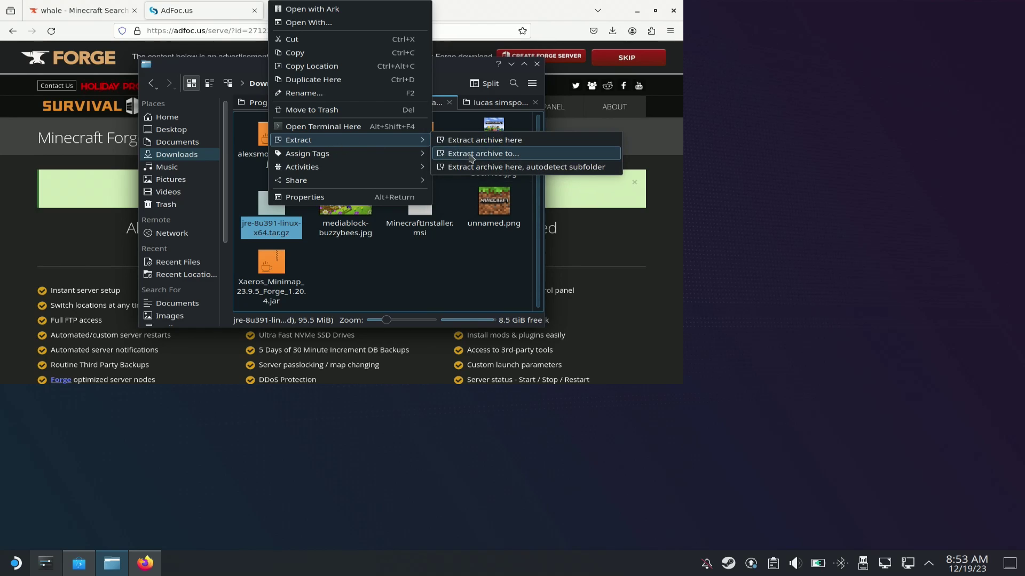
{"action": "left_click", "coordinate": [478, 140]}
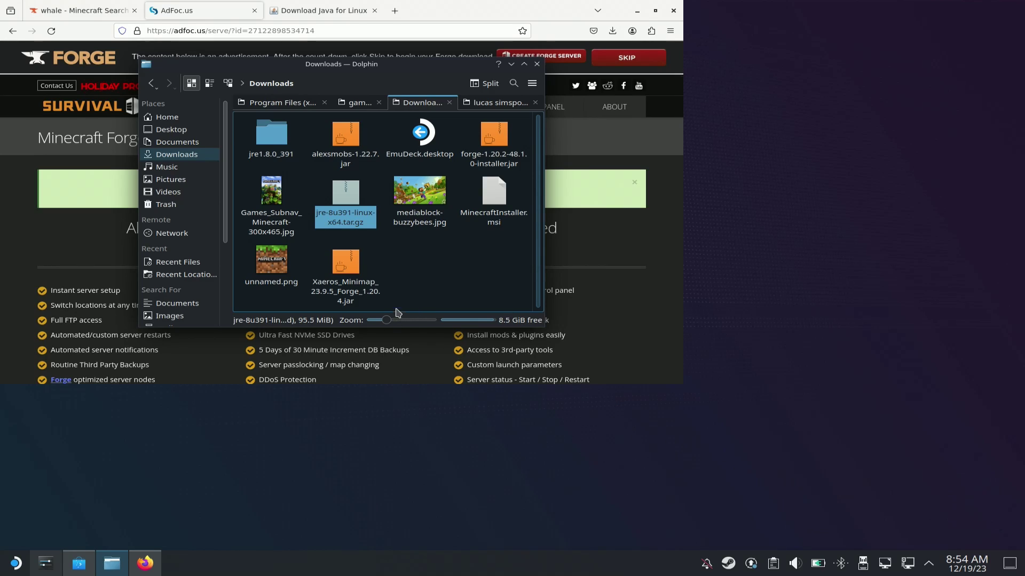
Look inside the extracted jre1.8.0_391 folder, then return to Downloads
{"action": "left_click", "coordinate": [412, 257]}
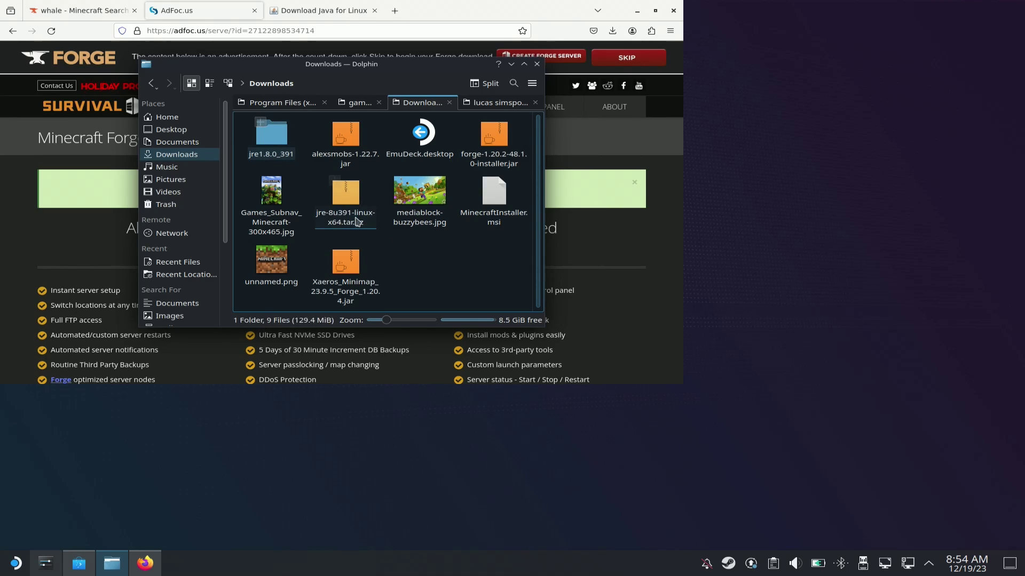
{"action": "left_click", "coordinate": [259, 138]}
{"action": "double_click", "coordinate": [259, 138]}
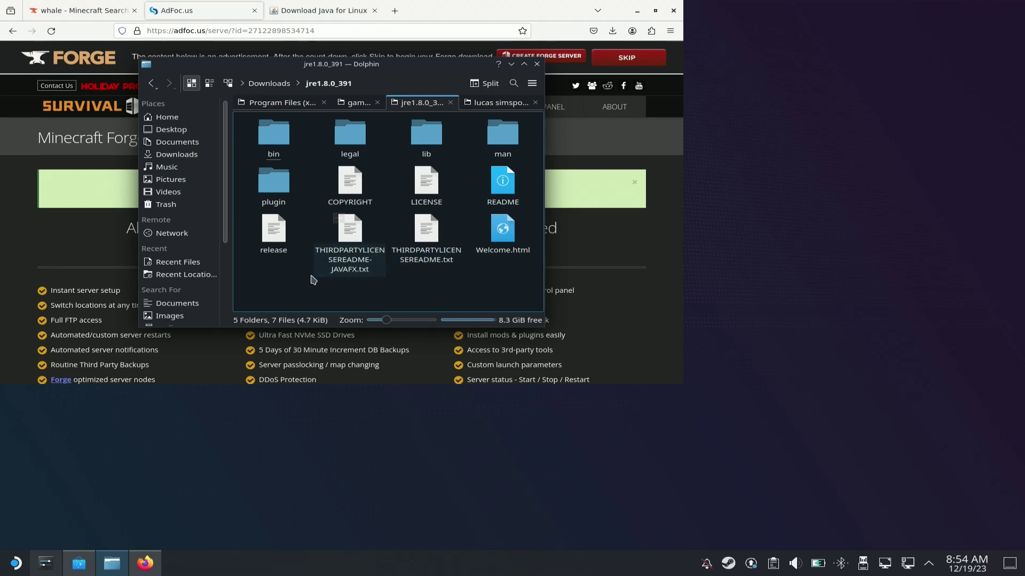
{"action": "left_click", "coordinate": [152, 83]}
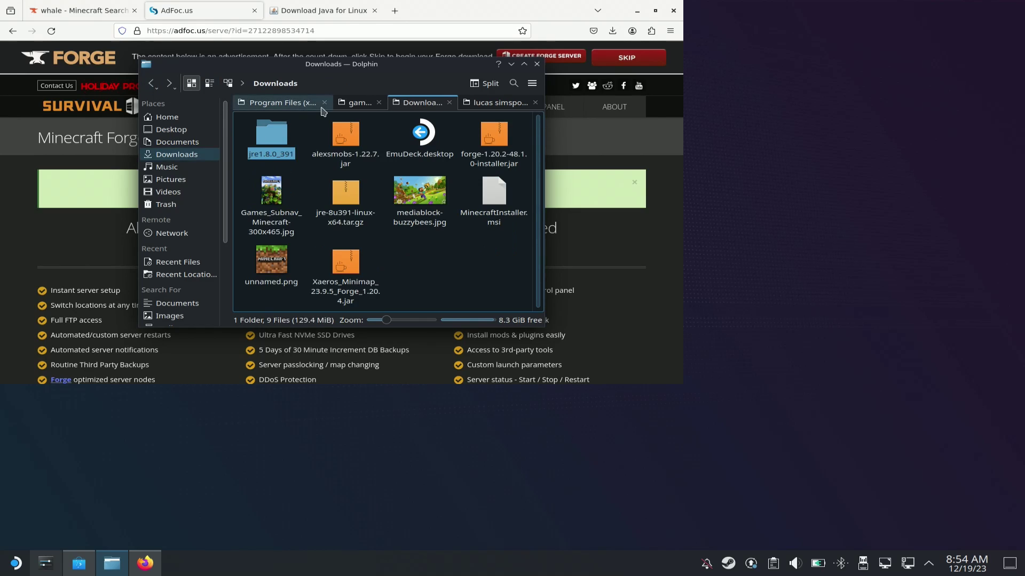
Bring up Open With > Other Application for forge-1.20.2-48.1.0-installer.jar
{"action": "left_click", "coordinate": [481, 153]}
{"action": "right_click", "coordinate": [482, 153]}
{"action": "mouse_move", "coordinate": [521, 172]}
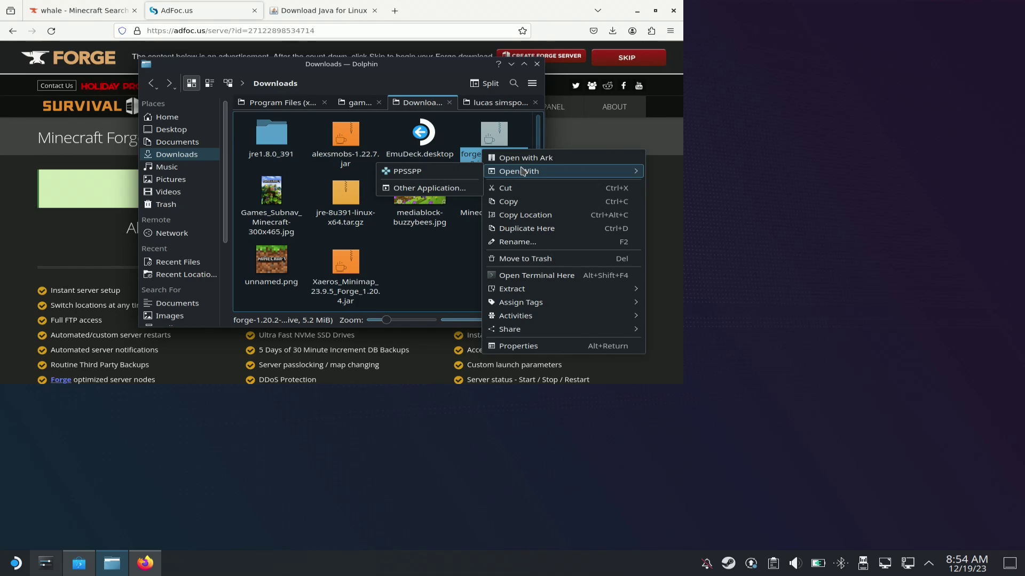
{"action": "left_click", "coordinate": [459, 190]}
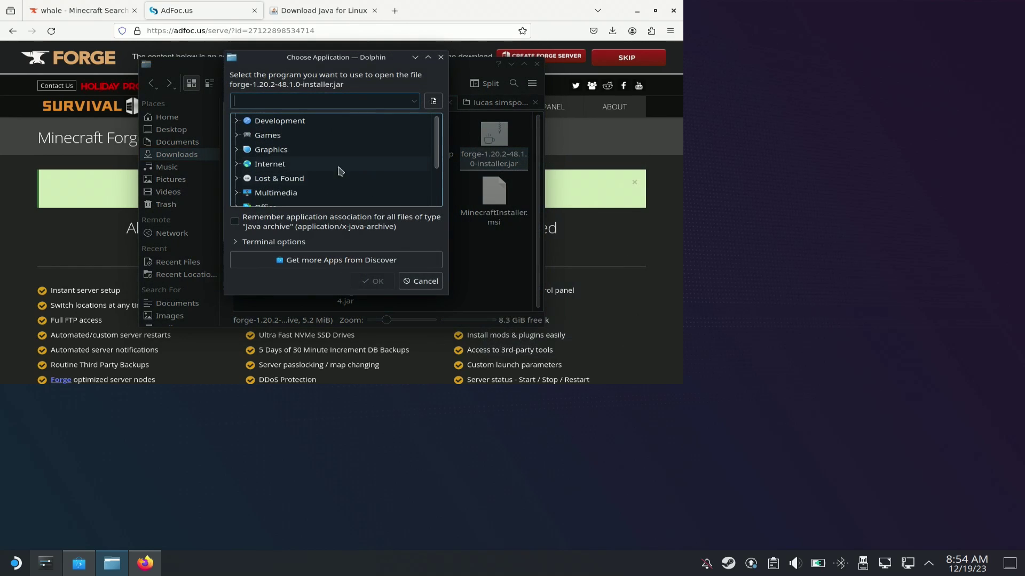
Browse into Downloads/jre1.8.0_391, checking its man and bin folders, and open lib
{"action": "left_click", "coordinate": [434, 101]}
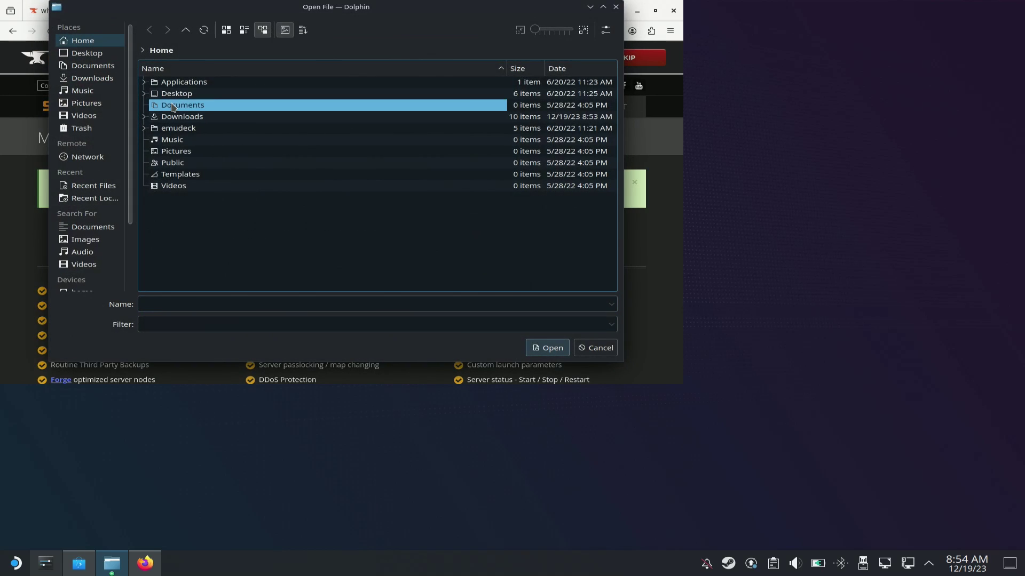
{"action": "double_click", "coordinate": [188, 116]}
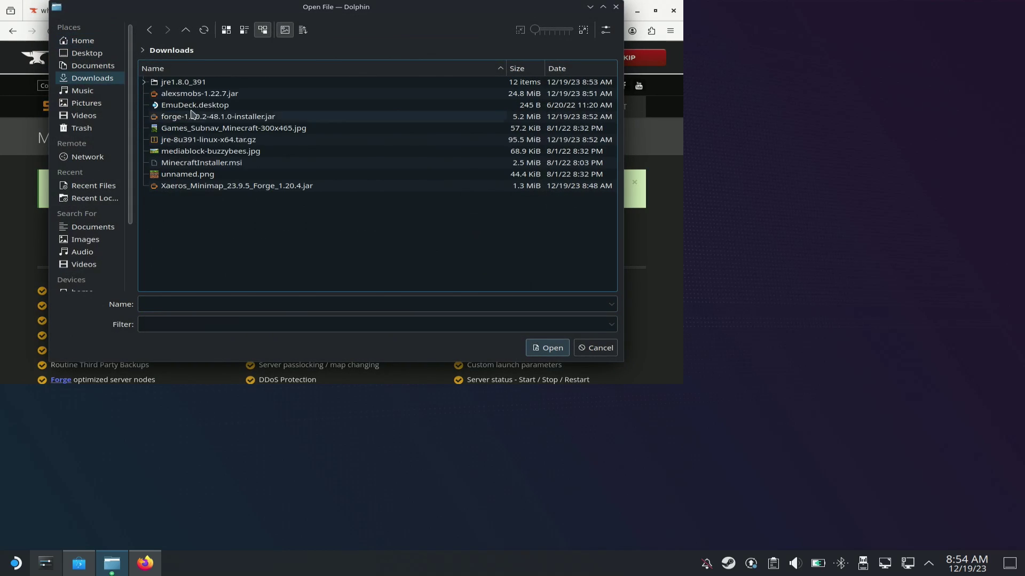
{"action": "left_click", "coordinate": [202, 83]}
{"action": "double_click", "coordinate": [202, 83]}
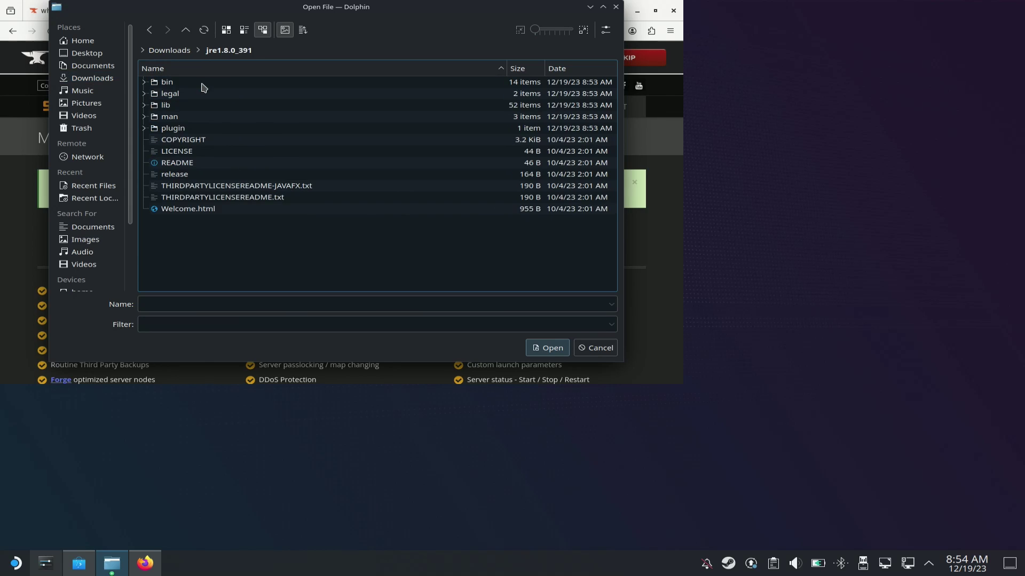
{"action": "double_click", "coordinate": [187, 117]}
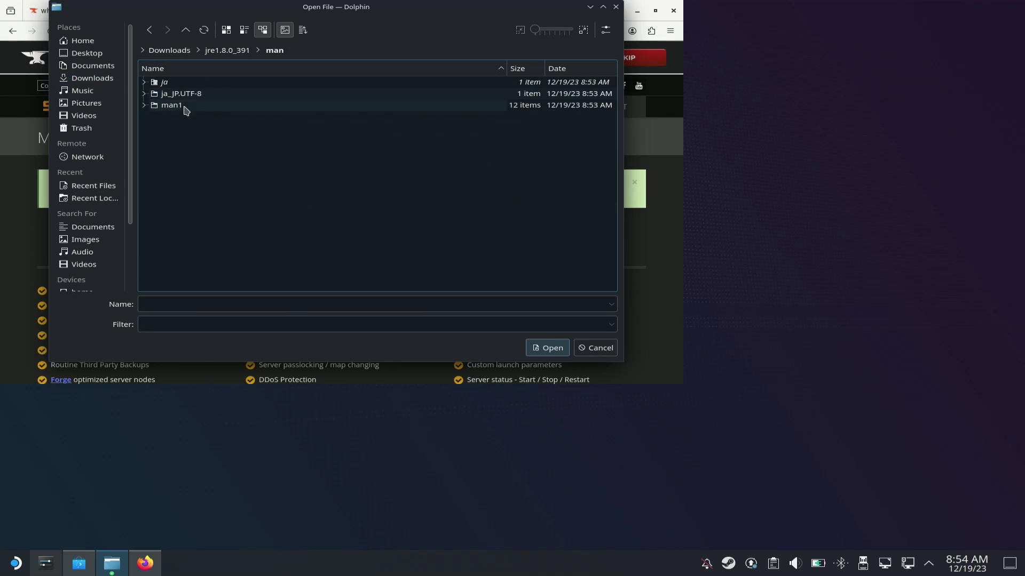
{"action": "double_click", "coordinate": [178, 107]}
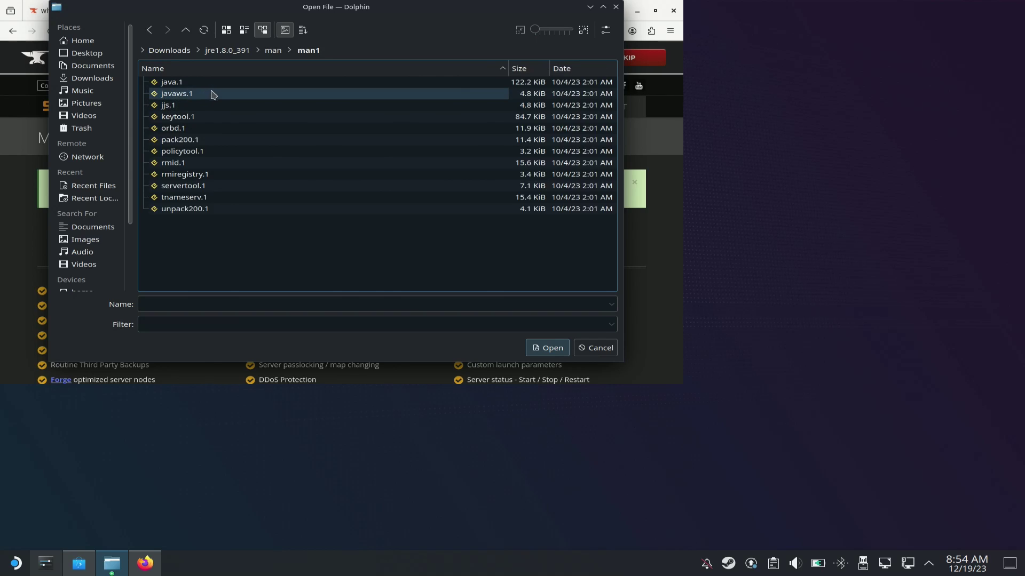
{"action": "left_click", "coordinate": [241, 52]}
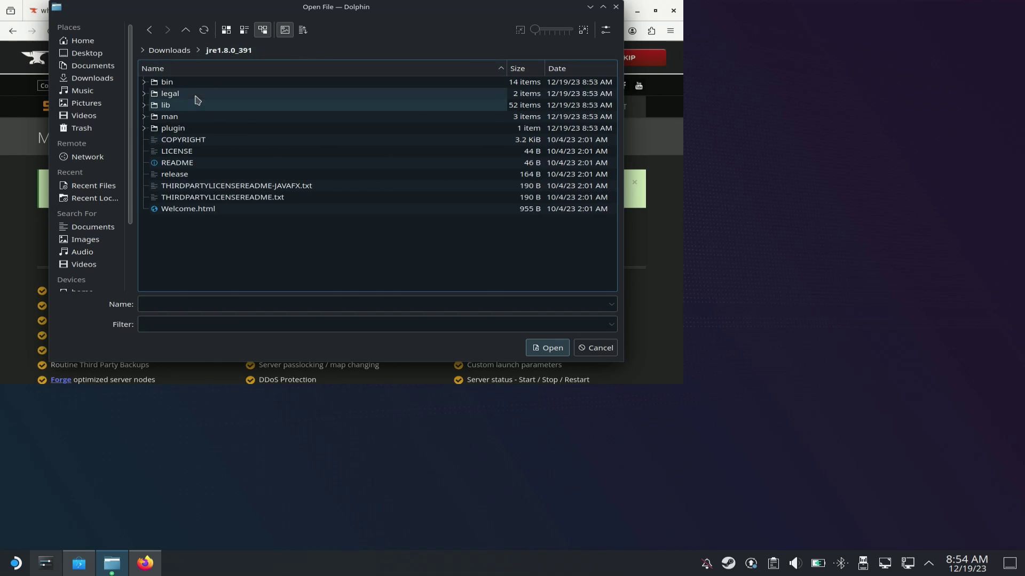
{"action": "double_click", "coordinate": [198, 84]}
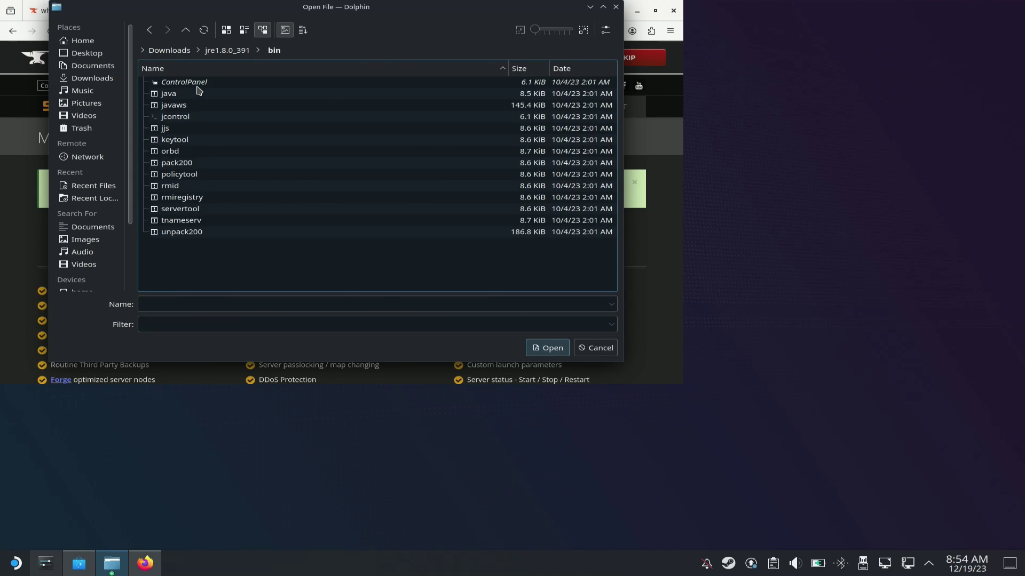
{"action": "left_click", "coordinate": [227, 51]}
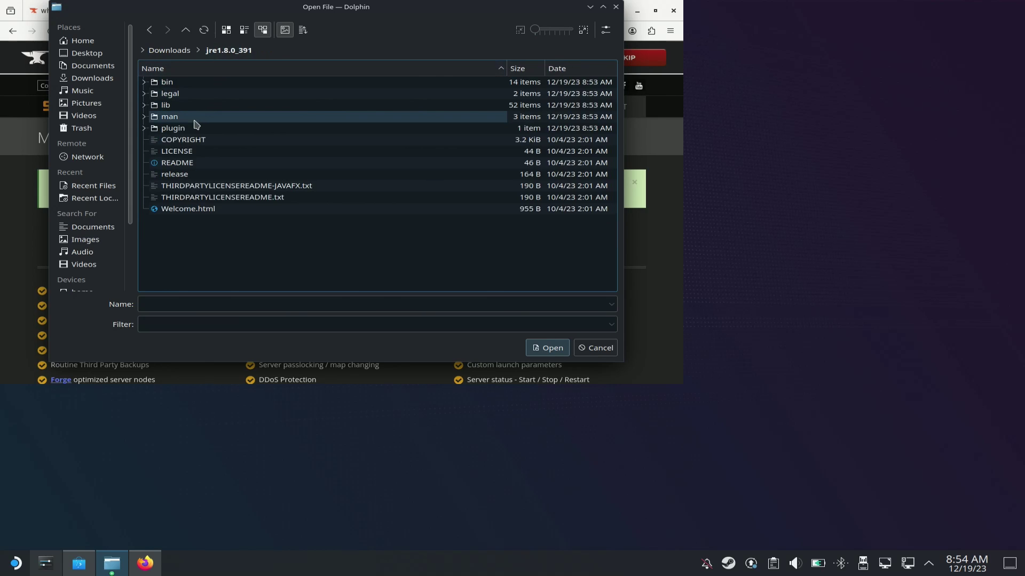
{"action": "double_click", "coordinate": [194, 105]}
Select jexec in lib as the program for opening the Forge installer
{"action": "scroll", "coordinate": [194, 105], "scroll_direction": "down", "scroll_amount": 6}
{"action": "scroll", "coordinate": [195, 107], "scroll_direction": "up", "scroll_amount": 6}
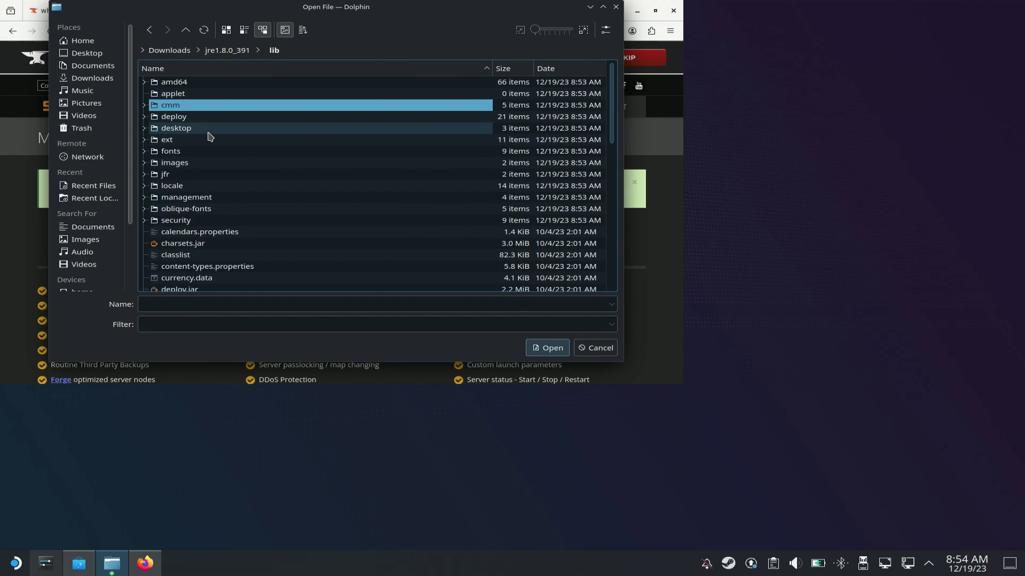
{"action": "scroll", "coordinate": [209, 137], "scroll_direction": "down", "scroll_amount": 12}
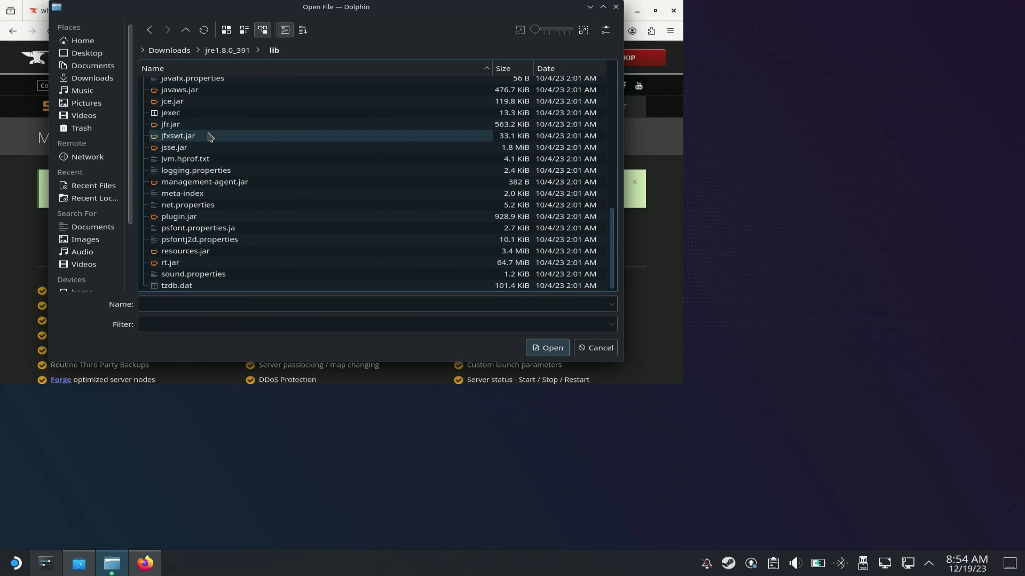
{"action": "scroll", "coordinate": [210, 137], "scroll_direction": "up", "scroll_amount": 3}
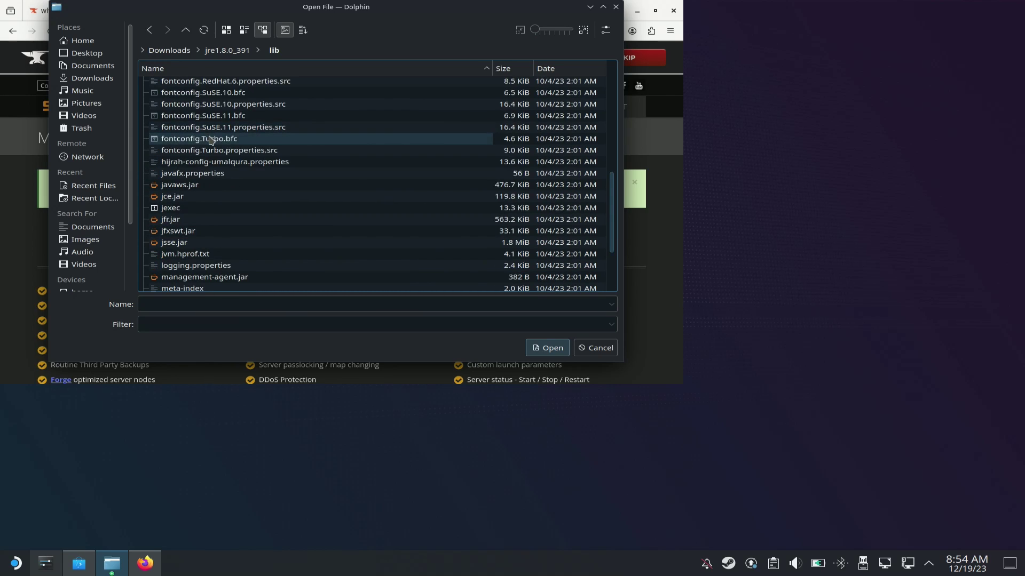
{"action": "left_click", "coordinate": [211, 208]}
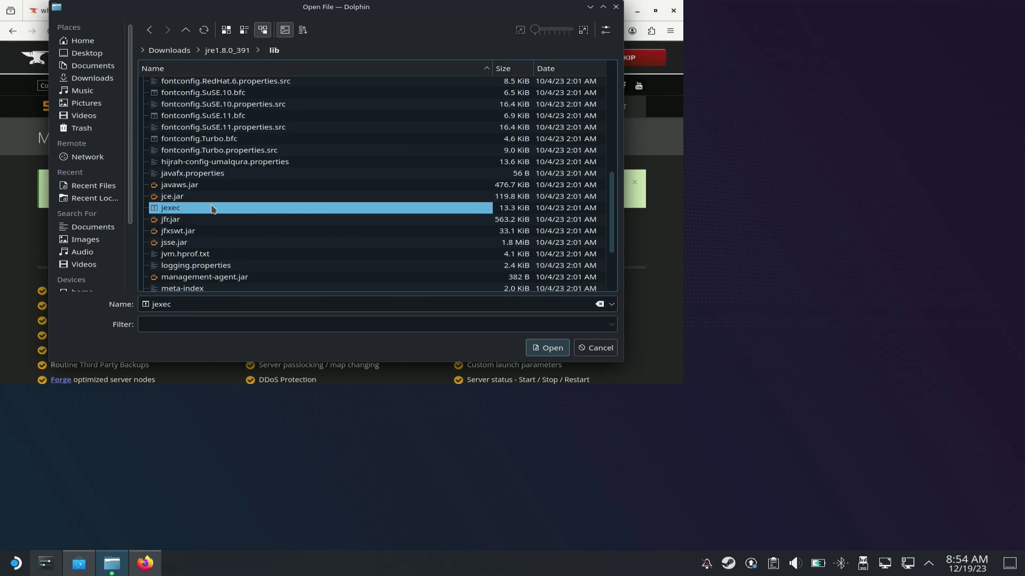
{"action": "left_click", "coordinate": [553, 348]}
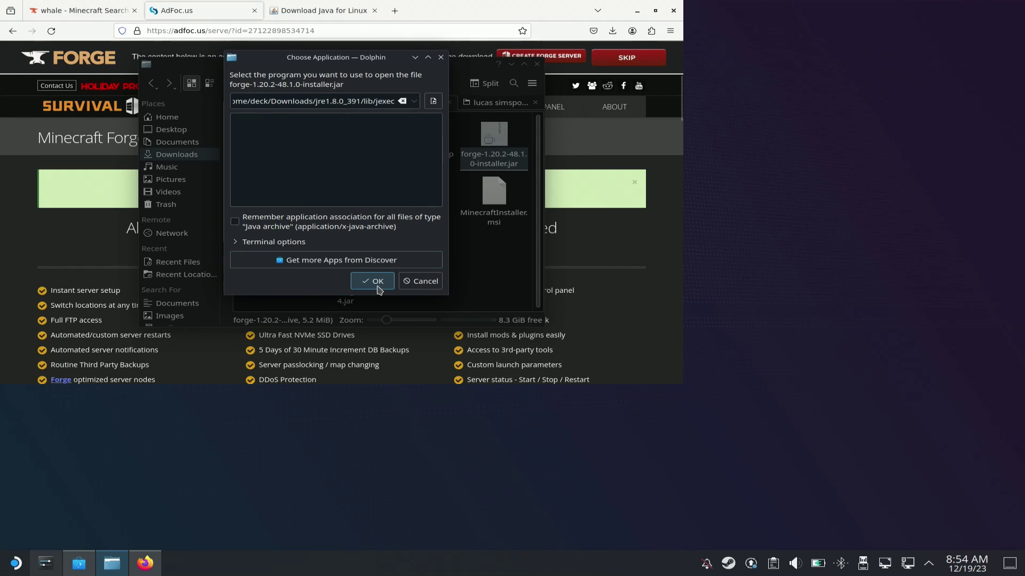
Run the Forge installer via jexec, dismiss the missing Minecraft installation error, and reopen the jar's Open With menu
{"action": "left_click", "coordinate": [377, 288]}
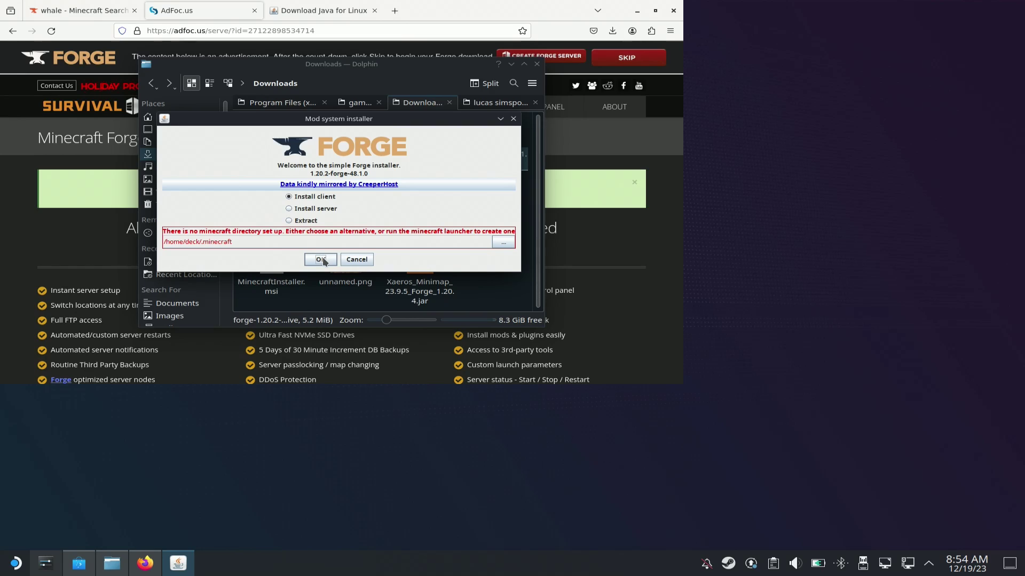
{"action": "left_click", "coordinate": [321, 259]}
{"action": "left_click", "coordinate": [341, 208]}
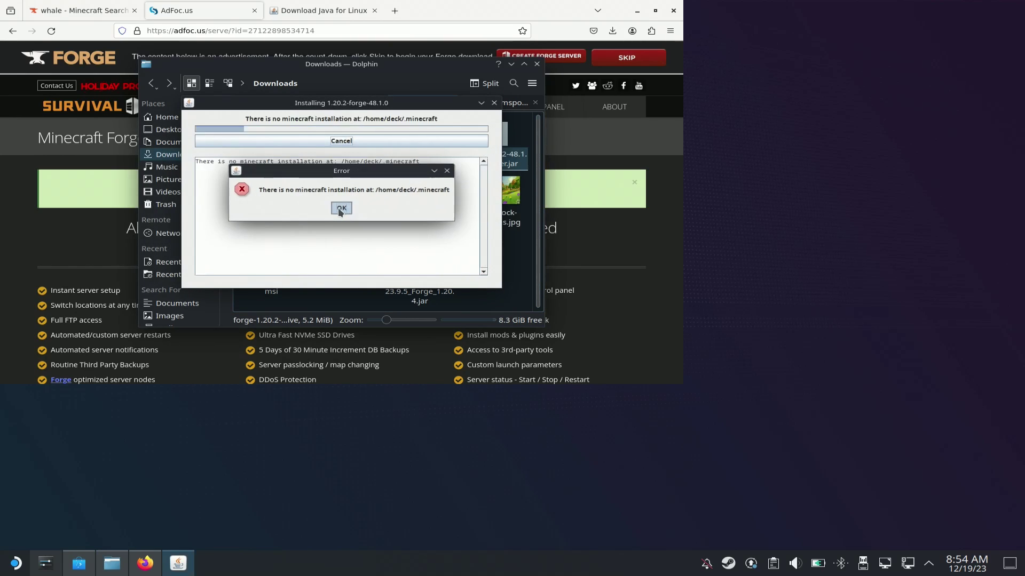
{"action": "right_click", "coordinate": [502, 148]}
{"action": "mouse_move", "coordinate": [522, 169]}
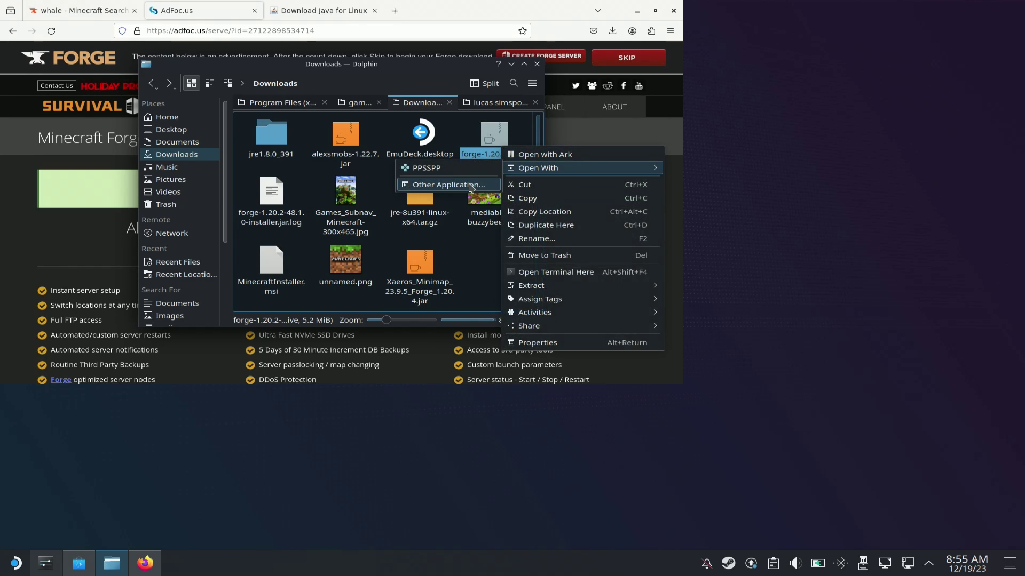
Choose another application for the jar with Remember association ticked, and browse into Downloads
{"action": "left_click", "coordinate": [448, 184]}
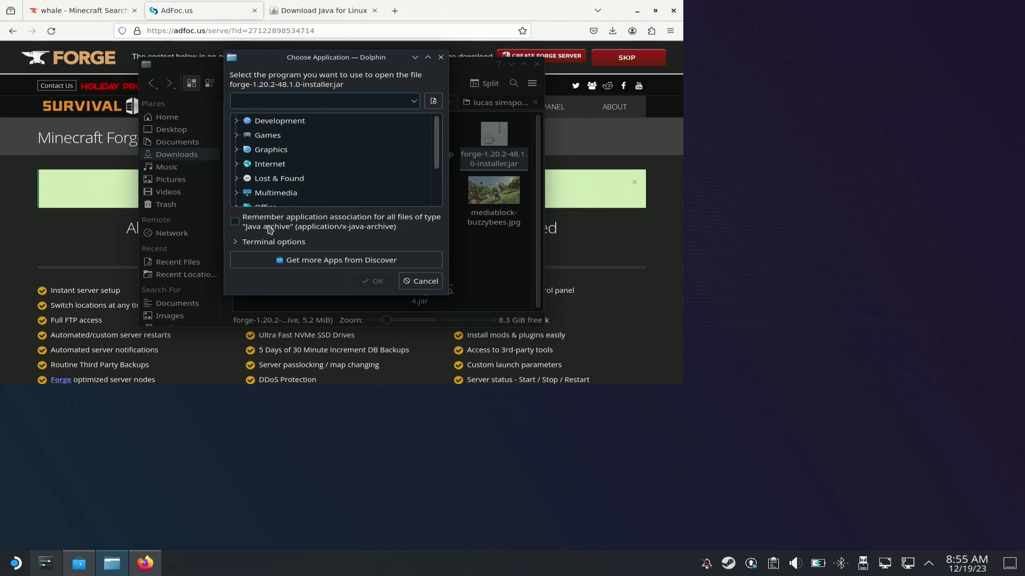
{"action": "left_click", "coordinate": [314, 226]}
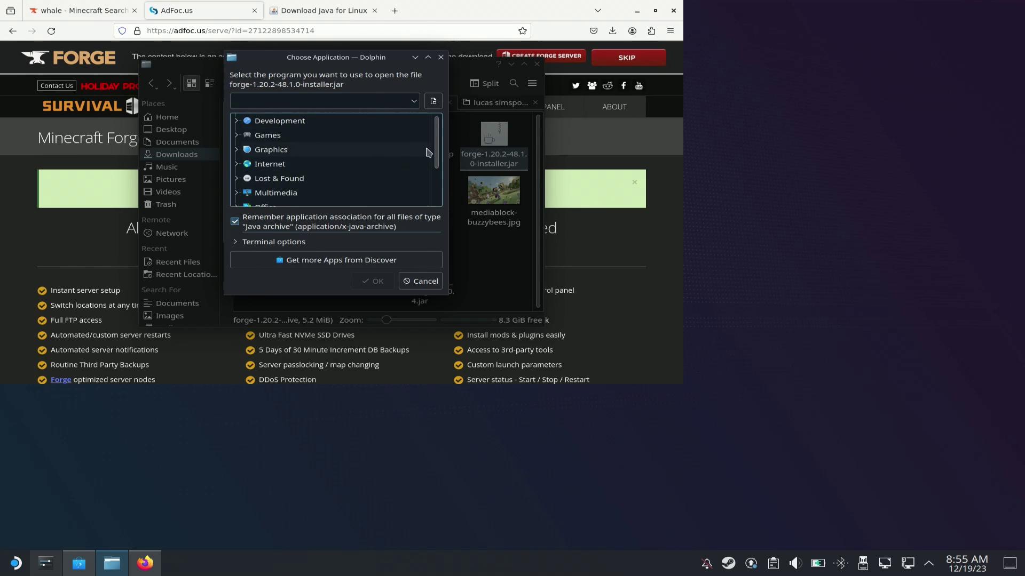
{"action": "left_click", "coordinate": [433, 101]}
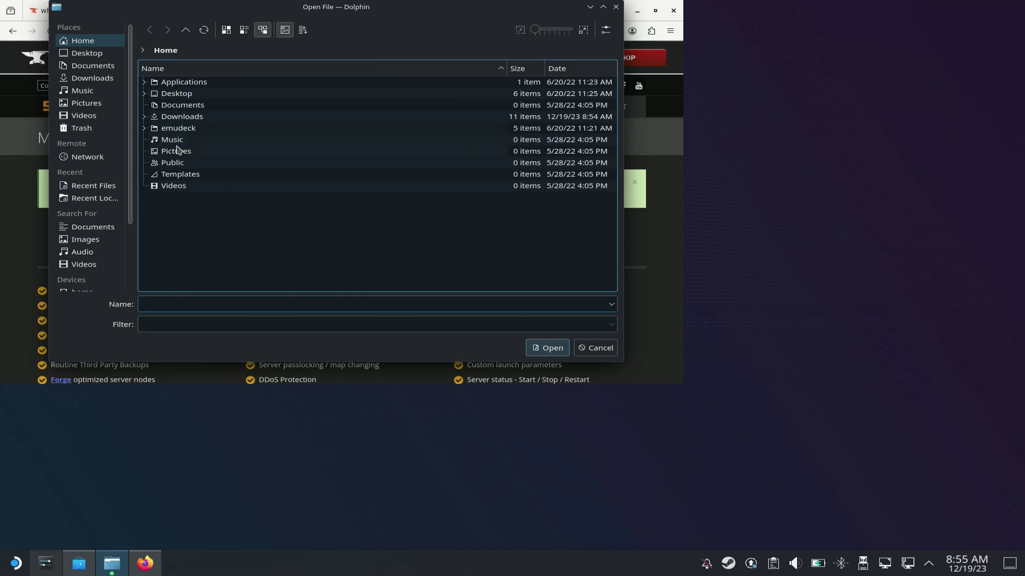
{"action": "left_click", "coordinate": [187, 118]}
{"action": "double_click", "coordinate": [195, 118]}
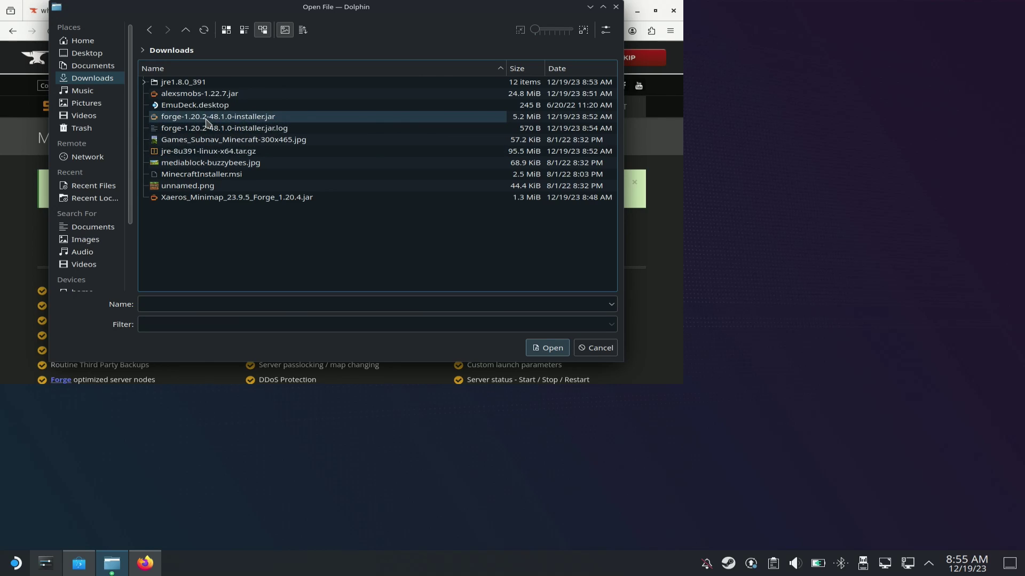
Pick jre1.8.0_391/lib/jexec as the program and launch the Forge installer with it
{"action": "left_click", "coordinate": [191, 83]}
{"action": "left_click", "coordinate": [190, 82]}
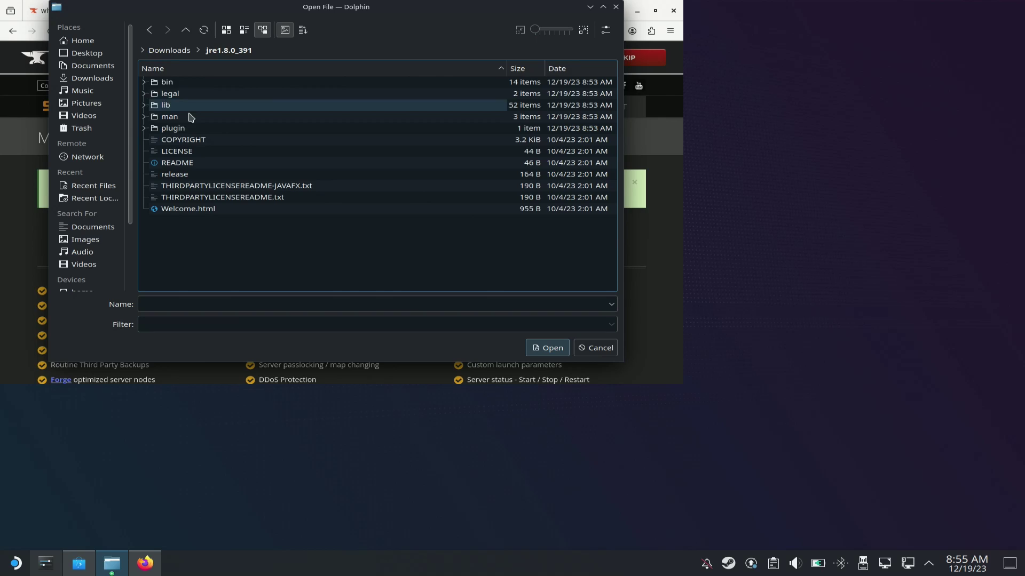
{"action": "left_click", "coordinate": [182, 106]}
{"action": "scroll", "coordinate": [201, 197], "scroll_direction": "down", "scroll_amount": 10}
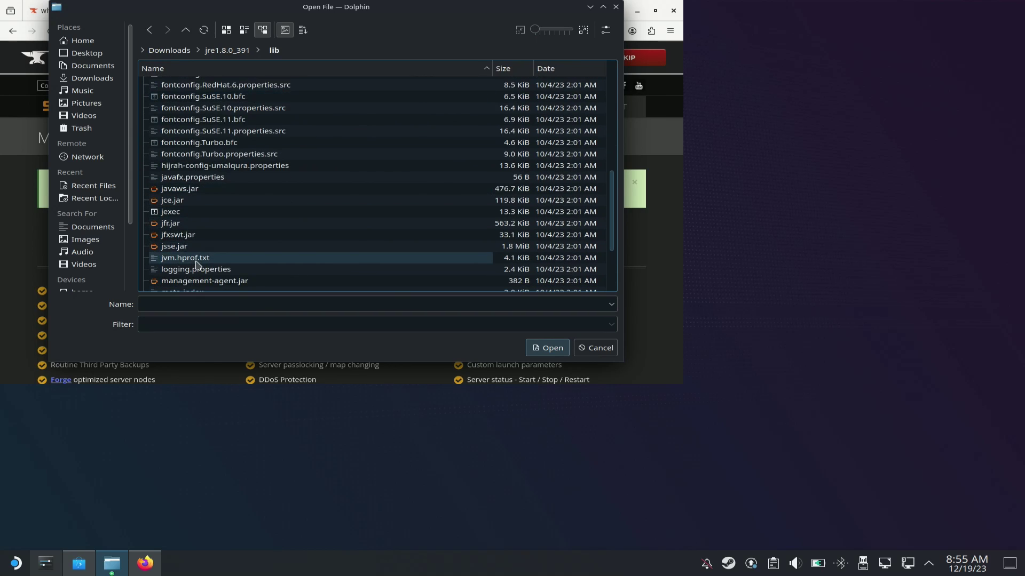
{"action": "scroll", "coordinate": [204, 229], "scroll_direction": "down", "scroll_amount": 3}
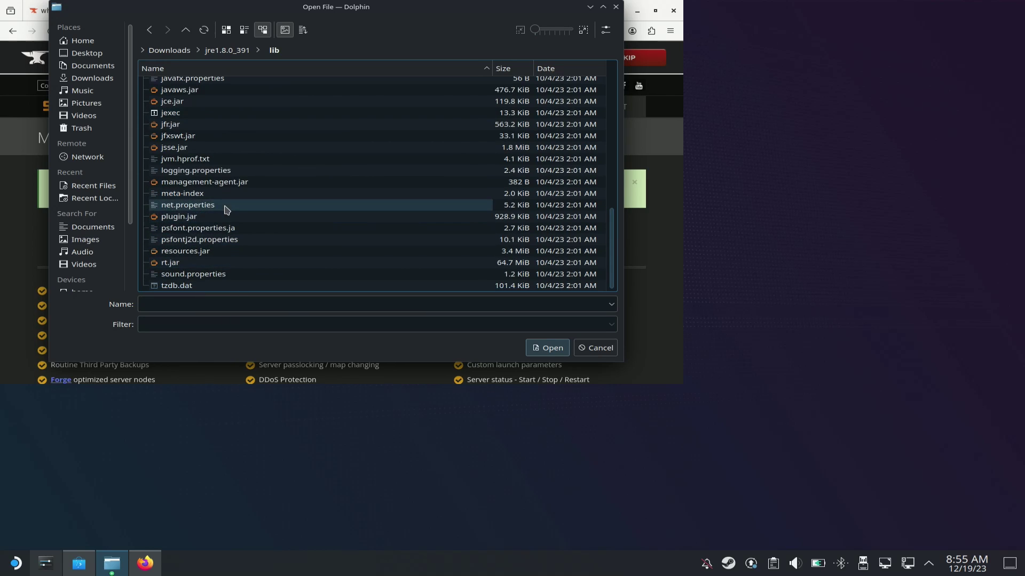
{"action": "left_click", "coordinate": [227, 113]}
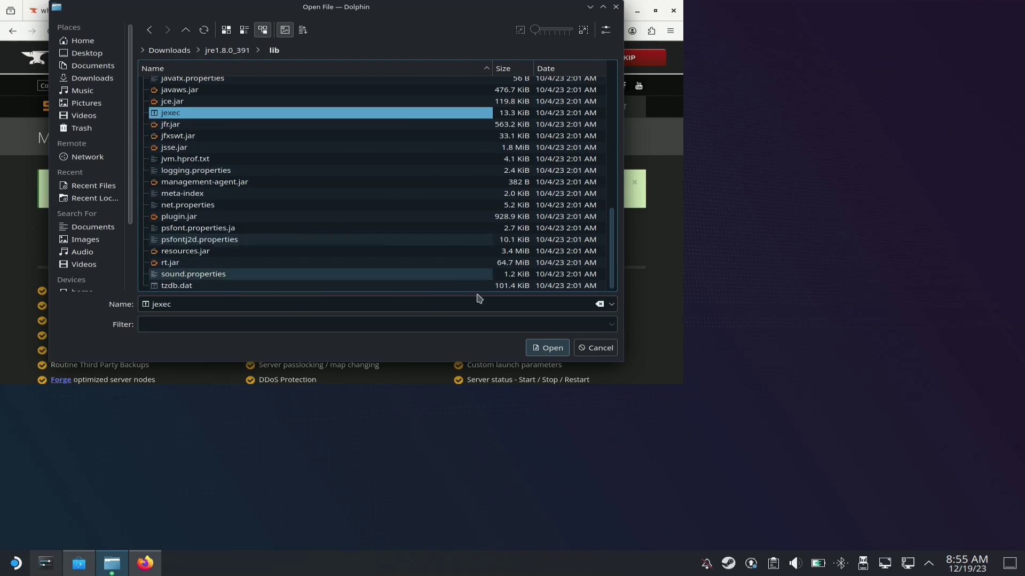
{"action": "left_click", "coordinate": [547, 347]}
{"action": "left_click", "coordinate": [367, 284]}
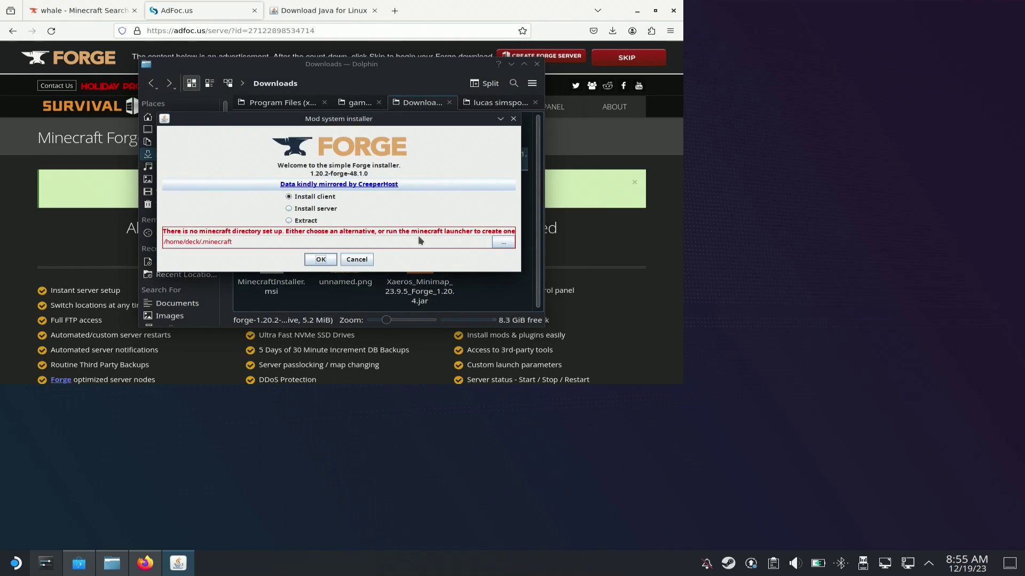
Browse for a Minecraft directory under .steam/steam/steamapps/compatdata
{"action": "left_click", "coordinate": [494, 242]}
{"action": "double_click", "coordinate": [303, 160]}
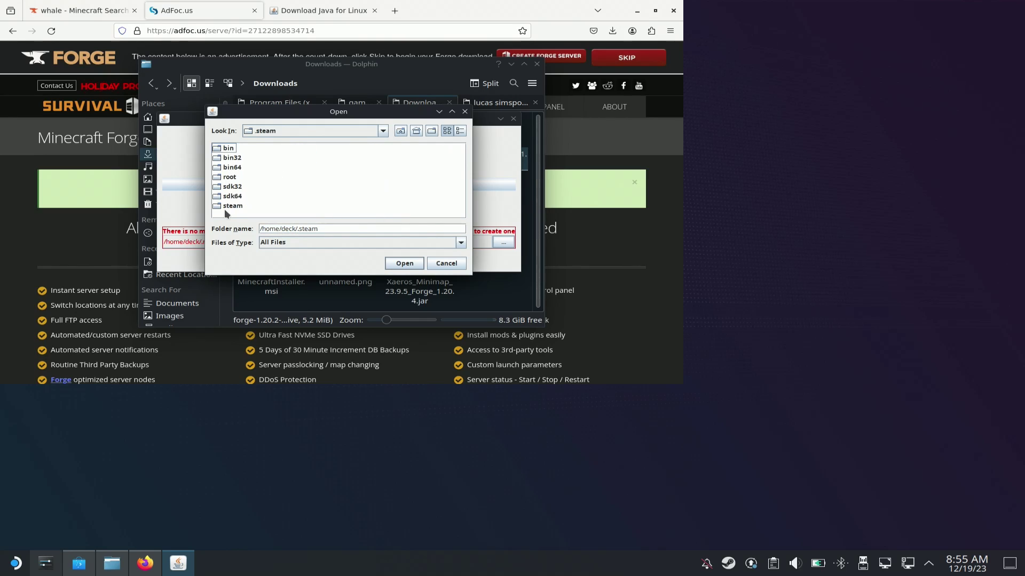
{"action": "double_click", "coordinate": [233, 206]}
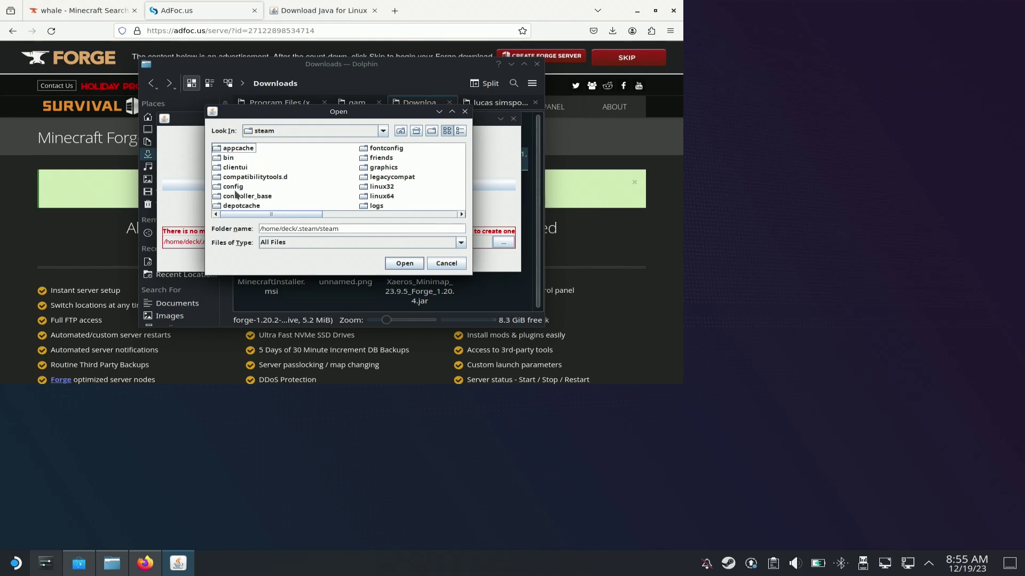
{"action": "scroll", "coordinate": [261, 200], "scroll_direction": "down", "scroll_amount": 5}
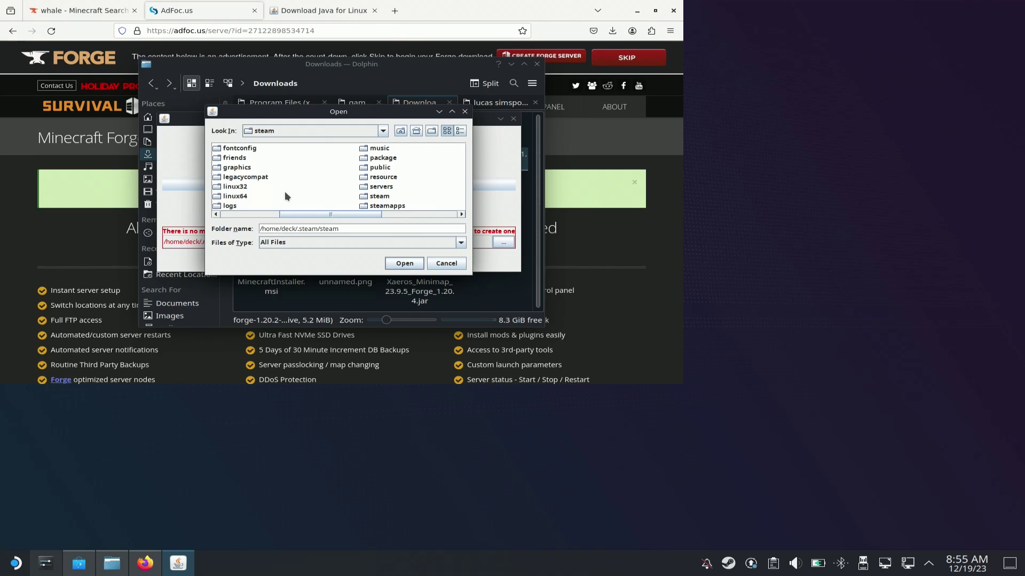
{"action": "left_click", "coordinate": [368, 206]}
{"action": "double_click", "coordinate": [370, 204]}
{"action": "double_click", "coordinate": [271, 159]}
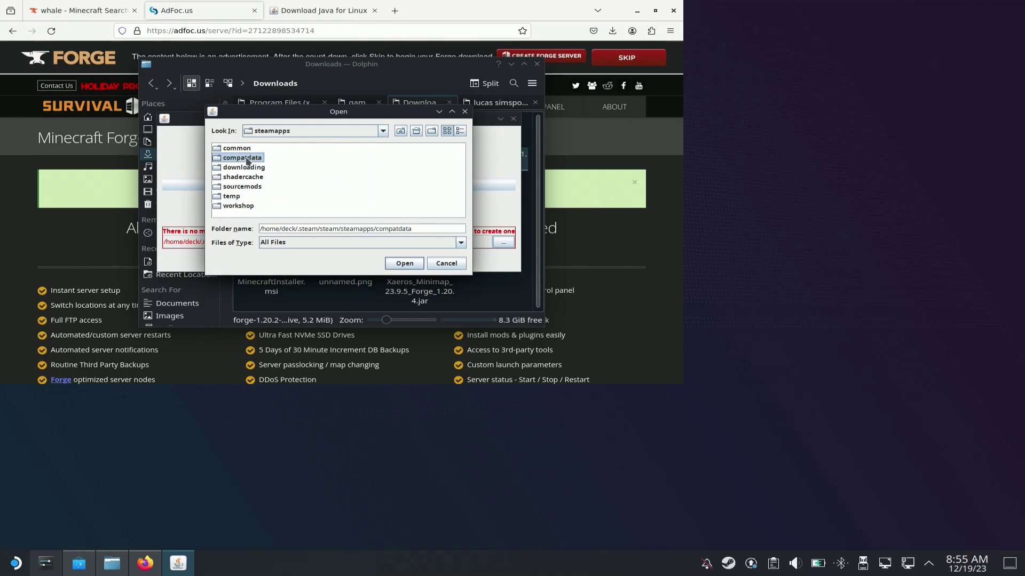
{"action": "scroll", "coordinate": [316, 216], "scroll_direction": "down", "scroll_amount": 5}
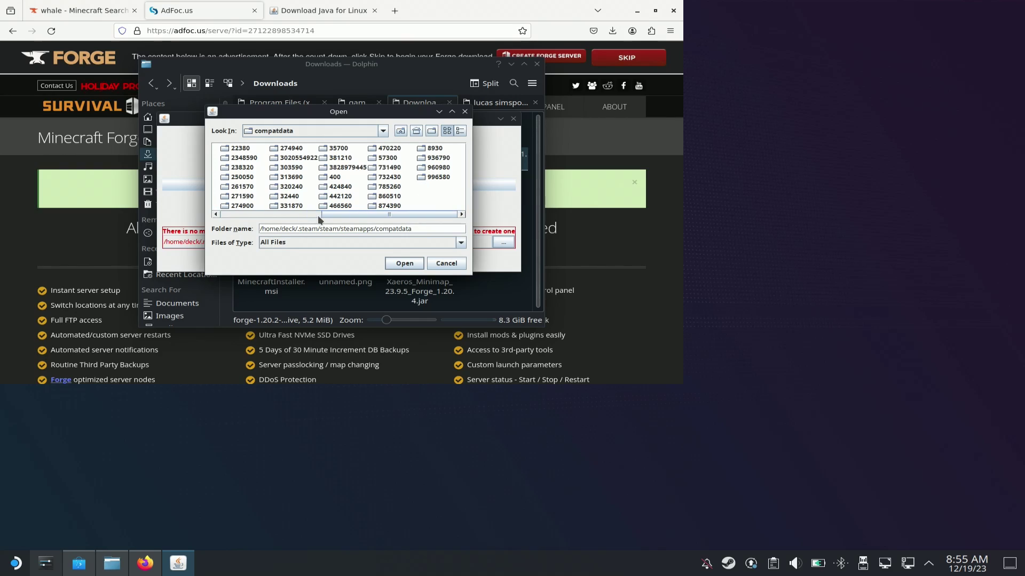
{"action": "left_click", "coordinate": [335, 170]}
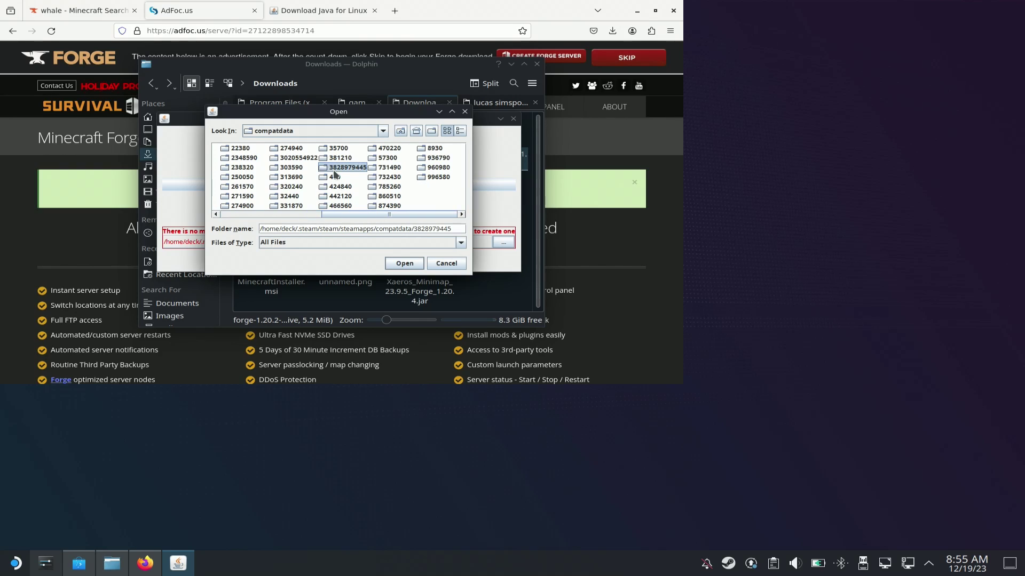
{"action": "left_click", "coordinate": [333, 170]}
{"action": "double_click", "coordinate": [341, 167]}
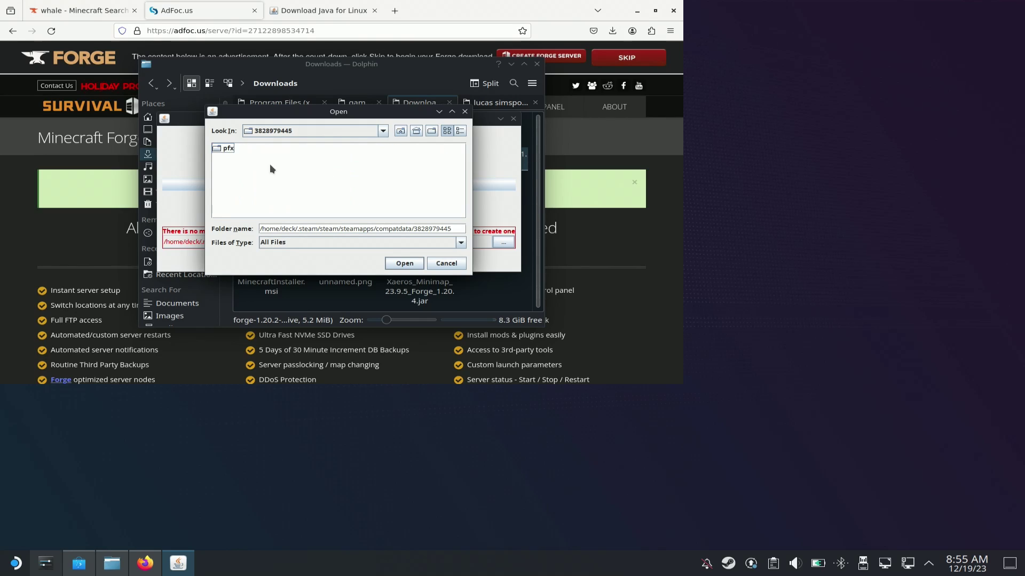
{"action": "double_click", "coordinate": [227, 150]}
{"action": "double_click", "coordinate": [238, 159]}
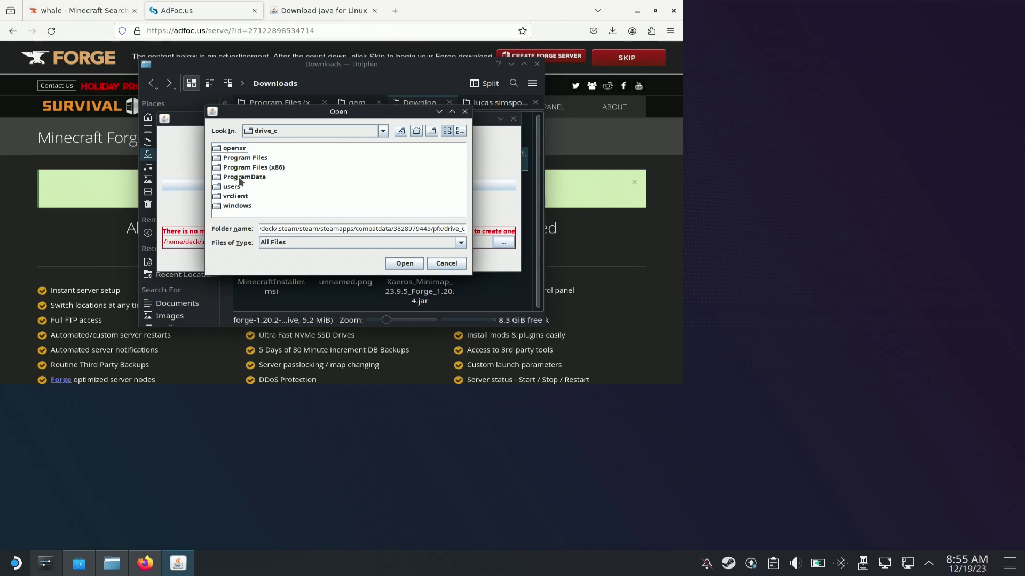
{"action": "double_click", "coordinate": [234, 187]}
{"action": "double_click", "coordinate": [243, 158]}
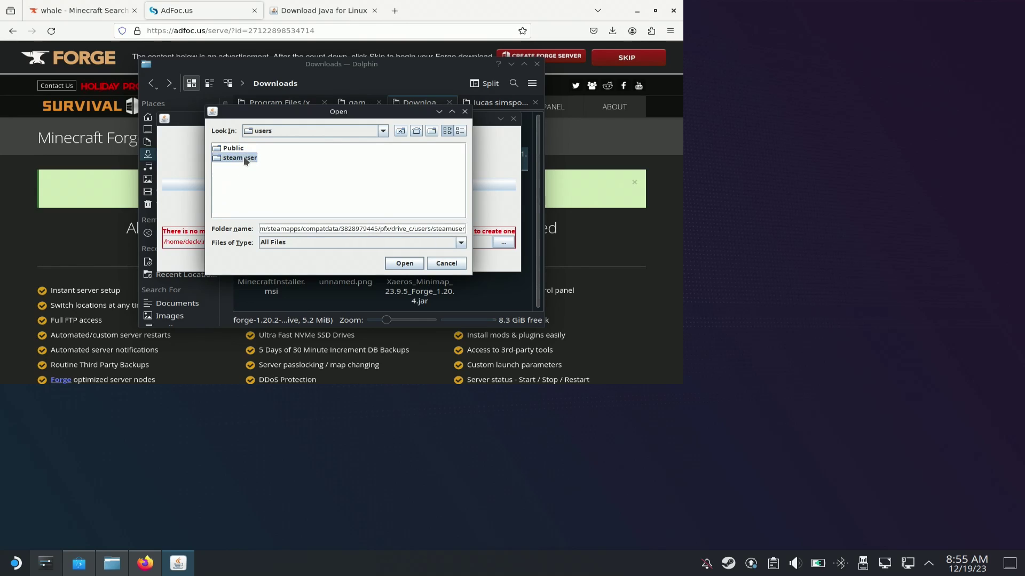
{"action": "double_click", "coordinate": [248, 150]}
{"action": "double_click", "coordinate": [245, 169]}
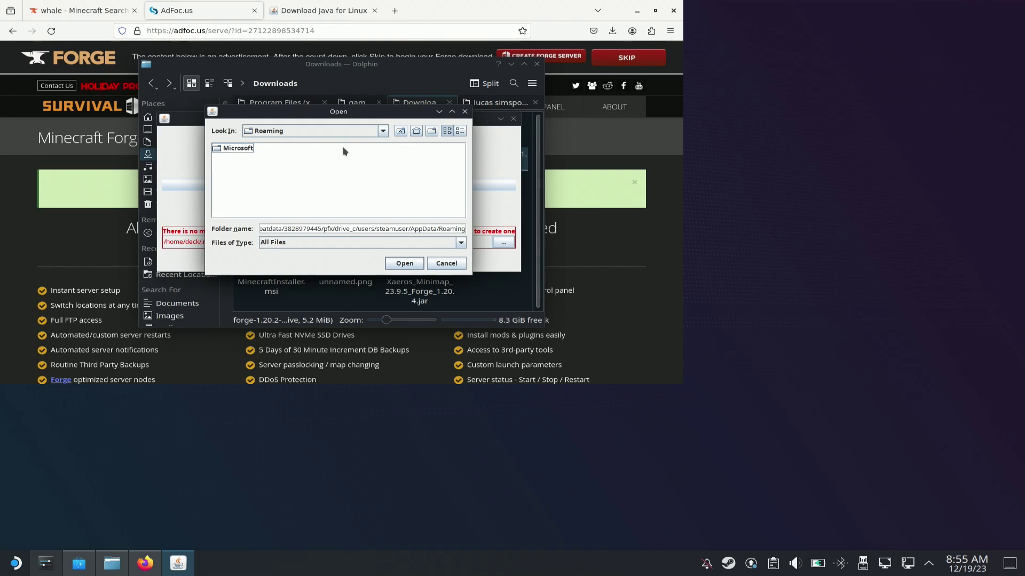
{"action": "left_click", "coordinate": [386, 132]}
{"action": "left_click", "coordinate": [385, 132]}
{"action": "left_click", "coordinate": [385, 133]}
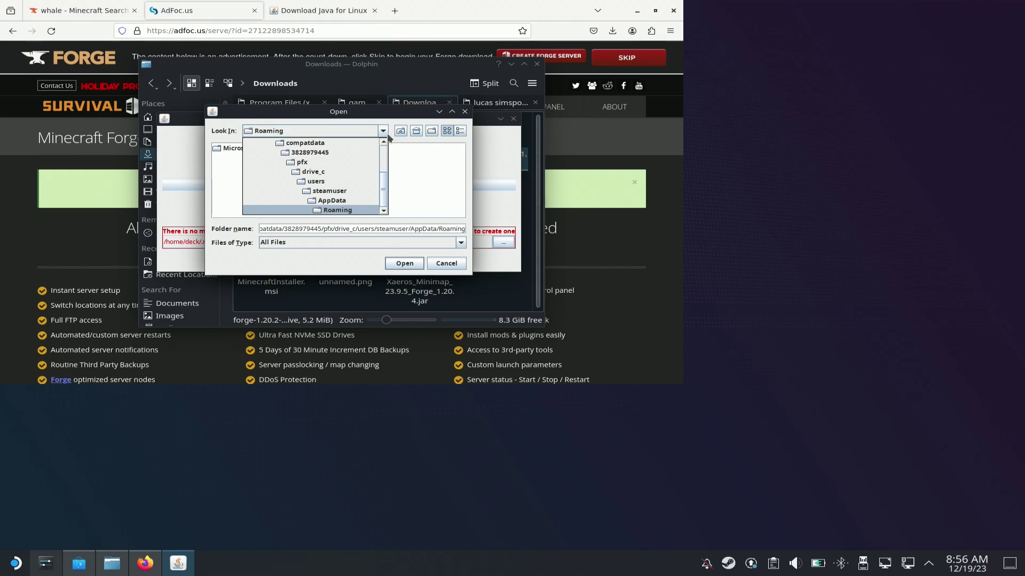
{"action": "left_click", "coordinate": [341, 144]}
{"action": "left_click_drag", "start_coordinate": [309, 213], "coordinate": [455, 213]}
{"action": "double_click", "coordinate": [290, 158]}
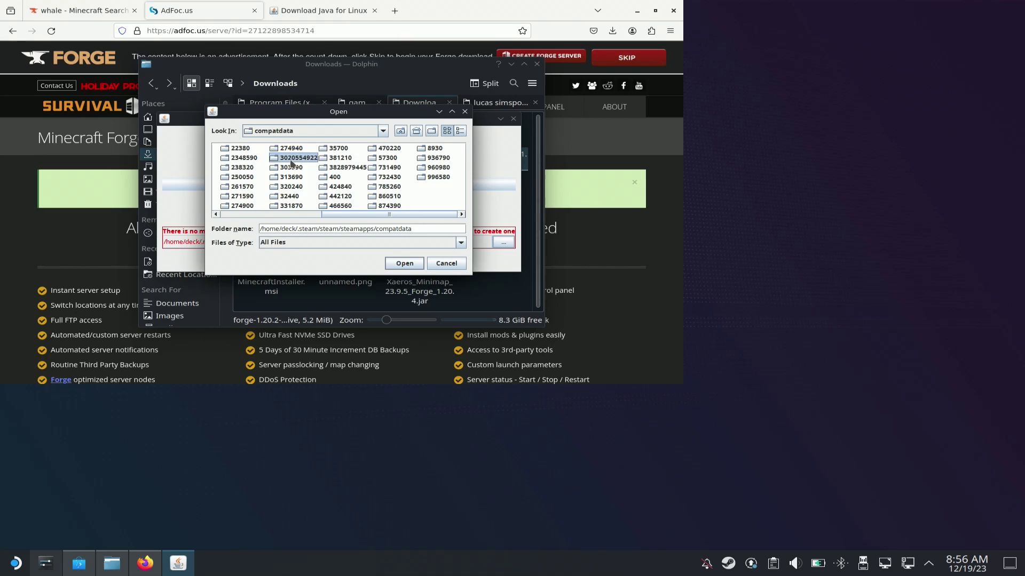
{"action": "left_click", "coordinate": [225, 159]}
{"action": "double_click", "coordinate": [225, 158]}
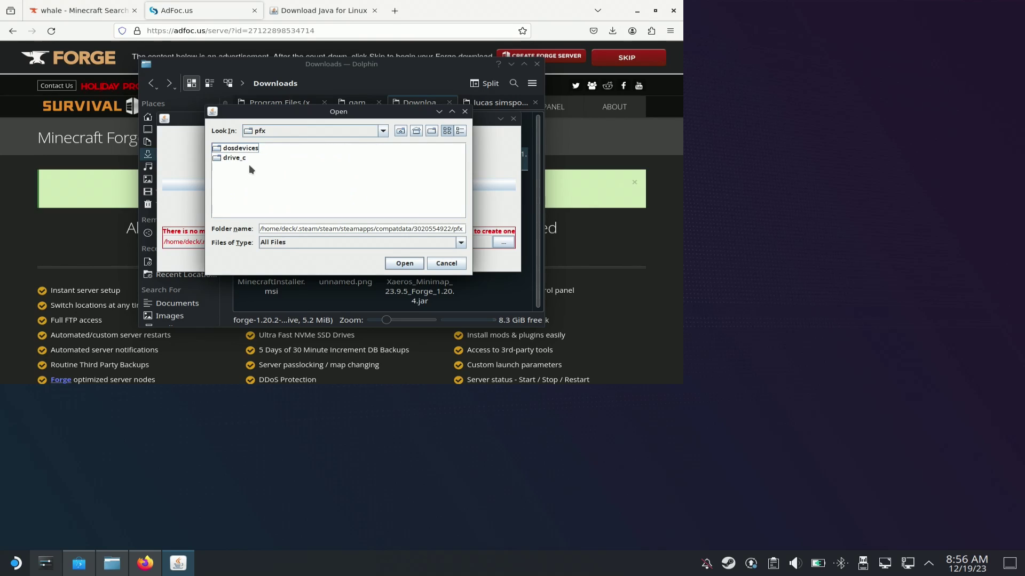
{"action": "double_click", "coordinate": [242, 159]}
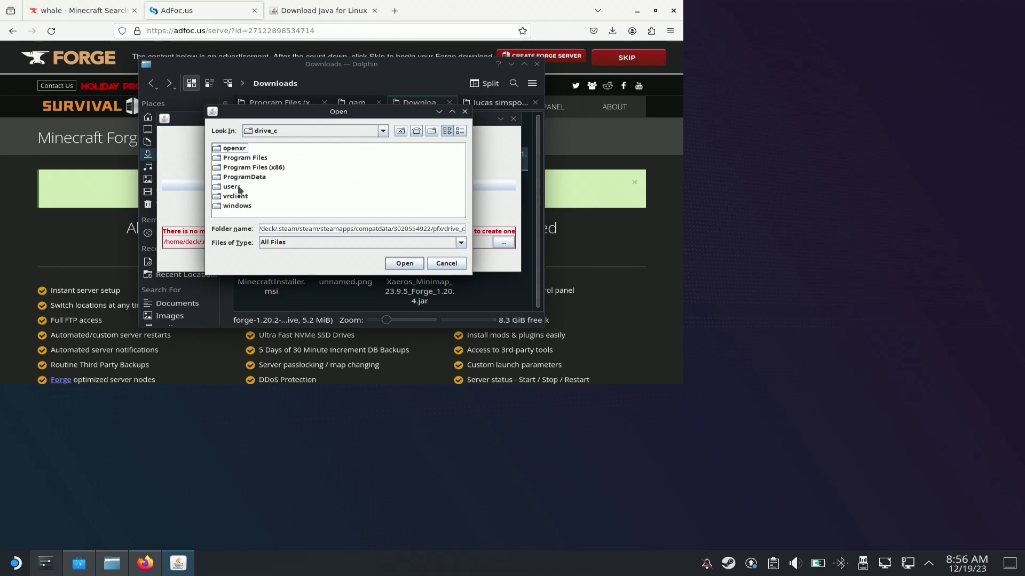
{"action": "double_click", "coordinate": [237, 186]}
{"action": "double_click", "coordinate": [251, 158]}
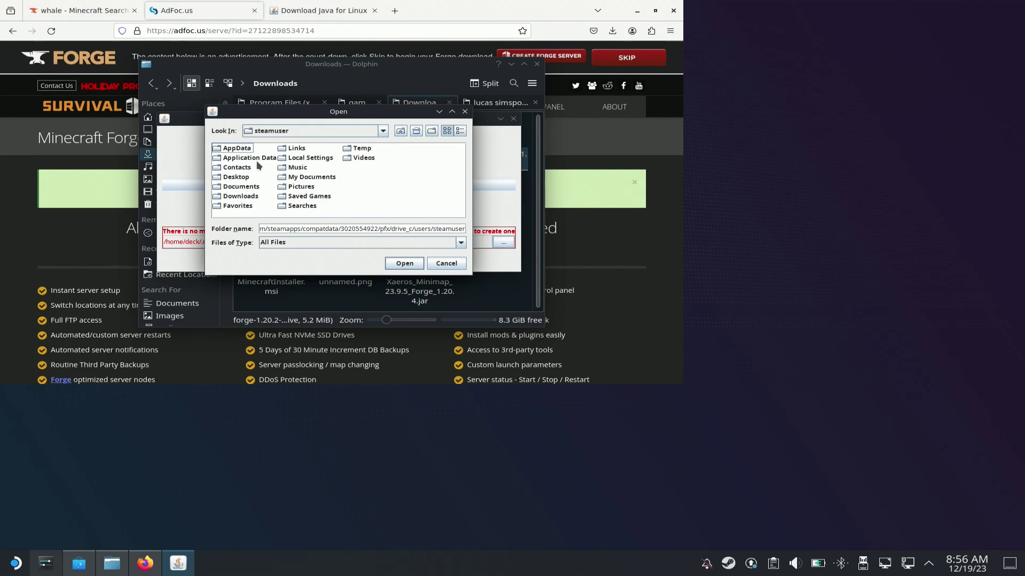
{"action": "double_click", "coordinate": [237, 149]}
{"action": "double_click", "coordinate": [237, 167]}
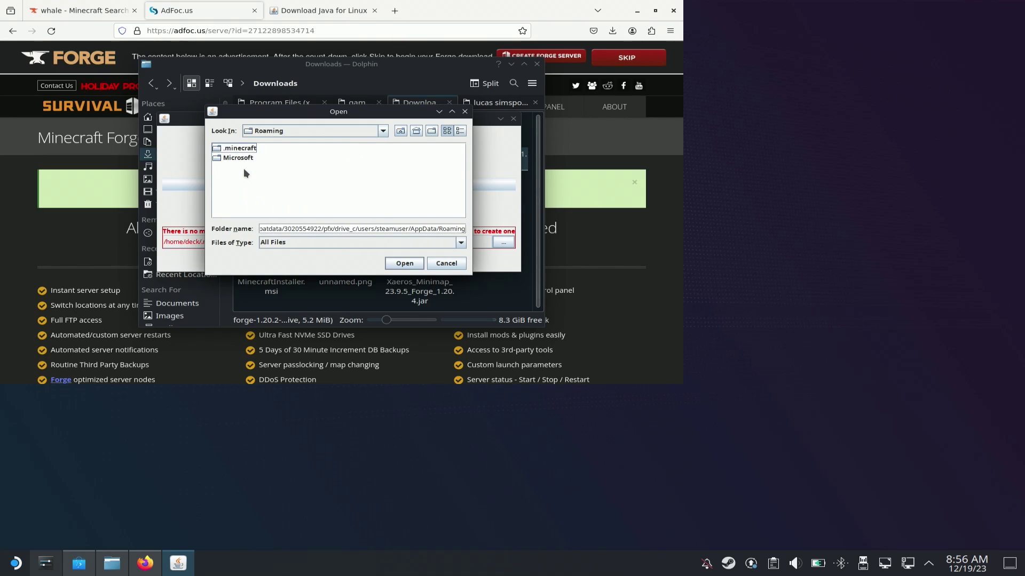
{"action": "left_click", "coordinate": [247, 149]}
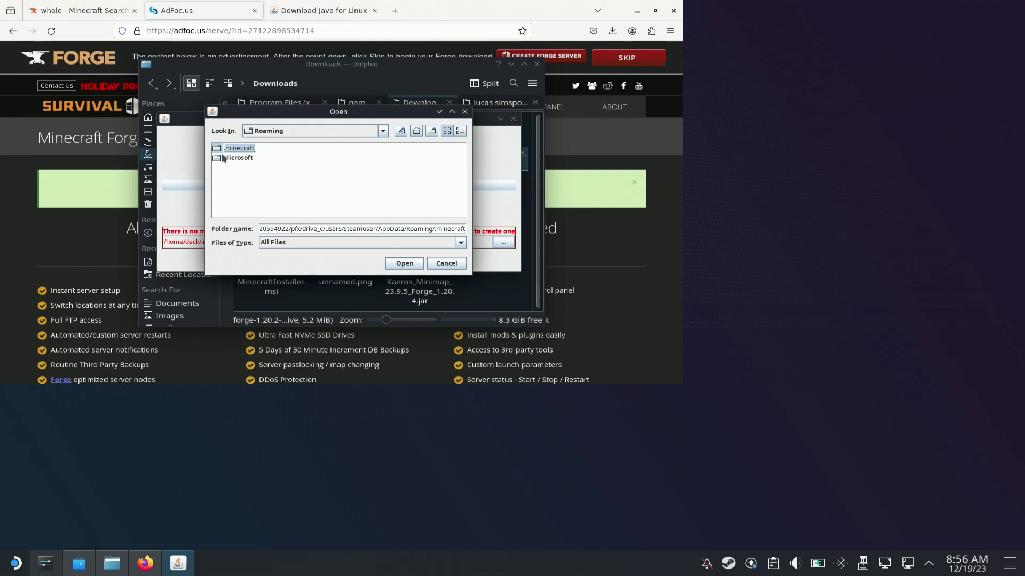
{"action": "double_click", "coordinate": [223, 150]}
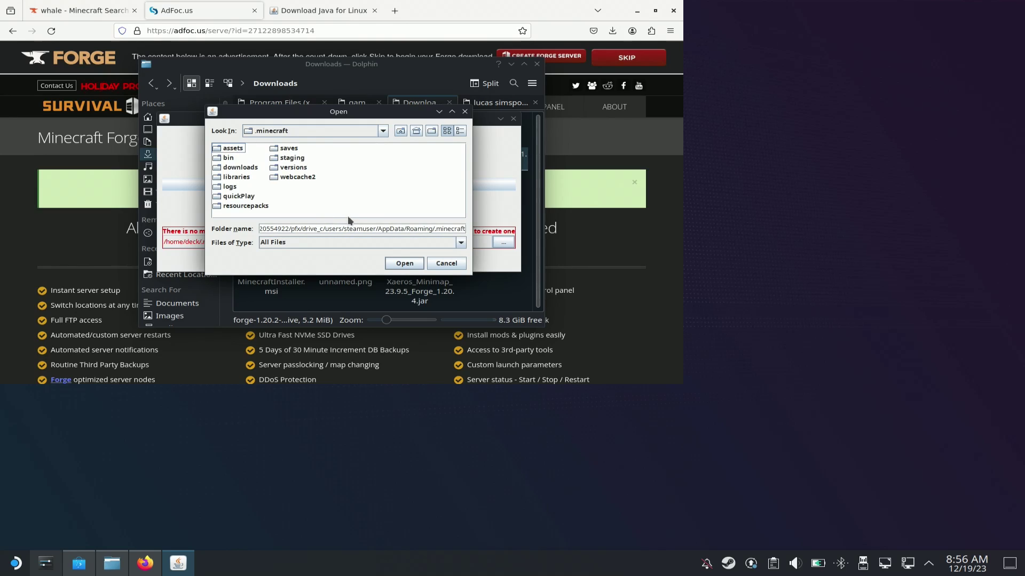
{"action": "left_click", "coordinate": [398, 263]}
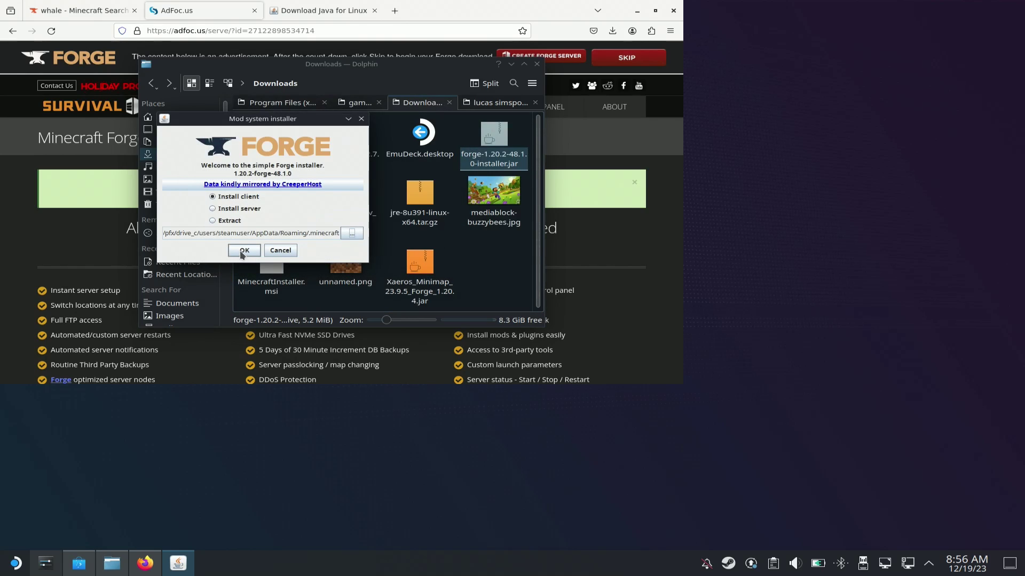
Start the Forge client install, and in Dolphin go from the home folder into .steam/steam
{"action": "left_click", "coordinate": [243, 251]}
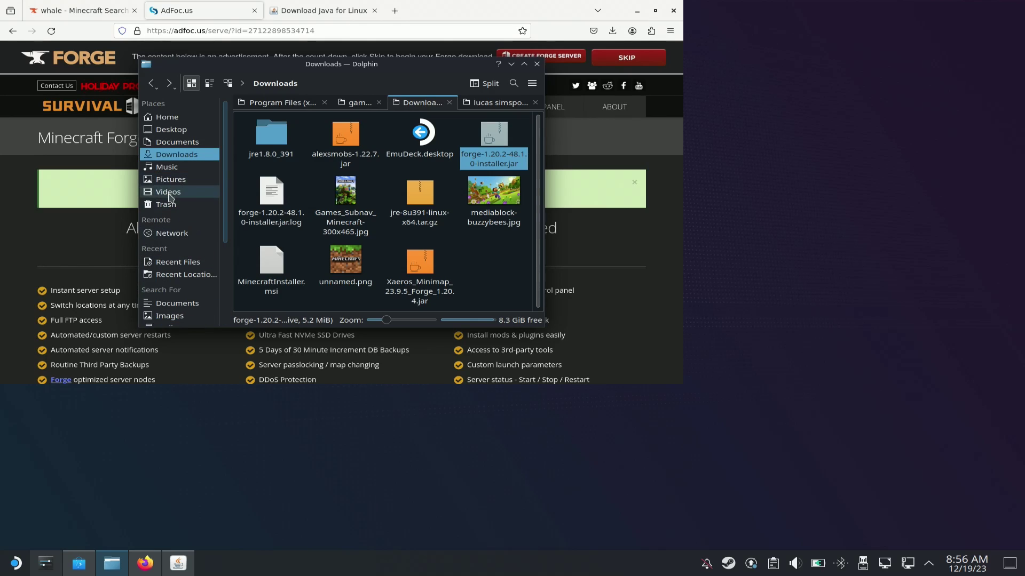
{"action": "scroll", "coordinate": [180, 283], "scroll_direction": "down", "scroll_amount": 4}
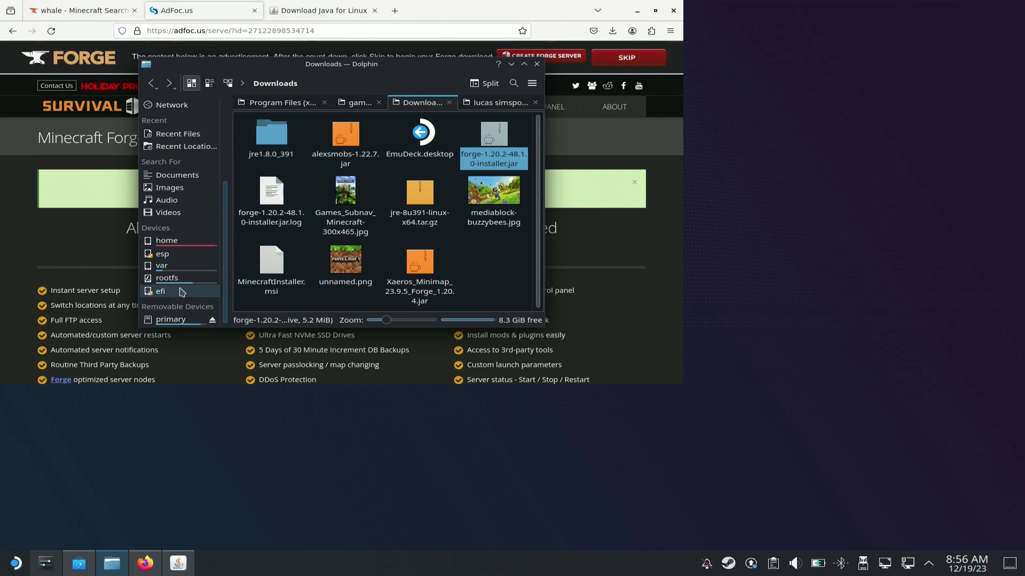
{"action": "left_click", "coordinate": [186, 243]}
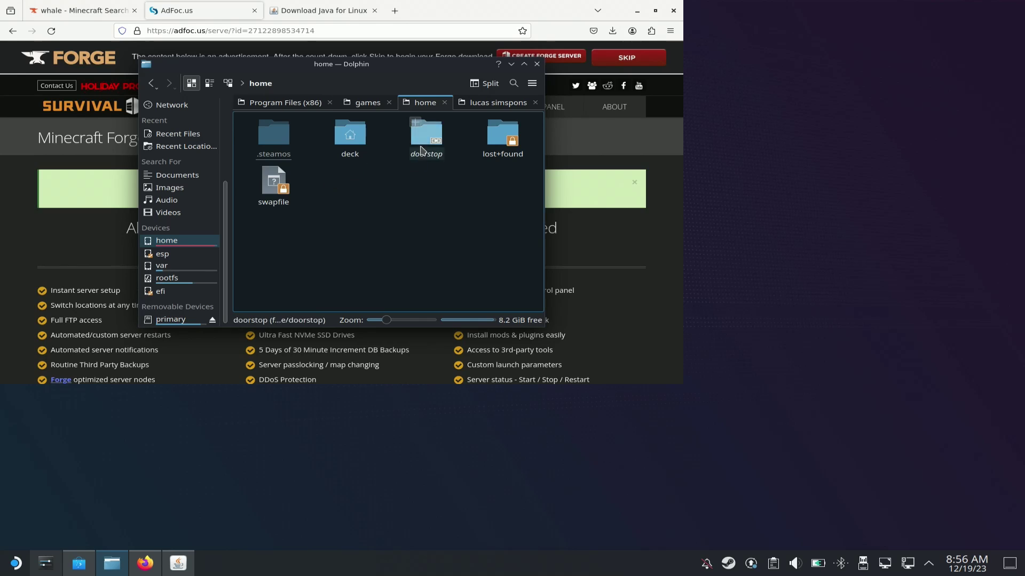
{"action": "left_click", "coordinate": [345, 151]}
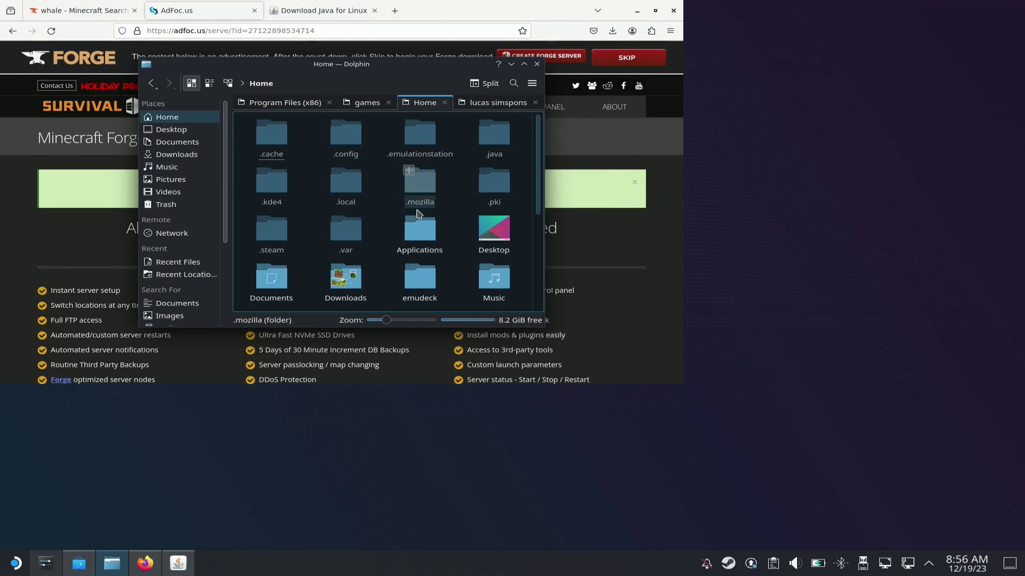
{"action": "left_click", "coordinate": [287, 241]}
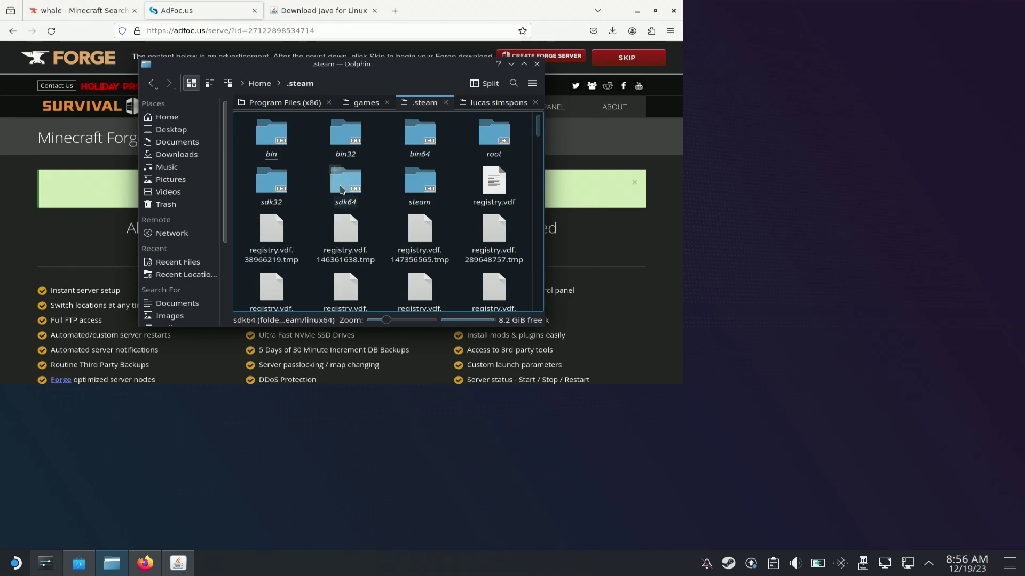
{"action": "left_click", "coordinate": [420, 185]}
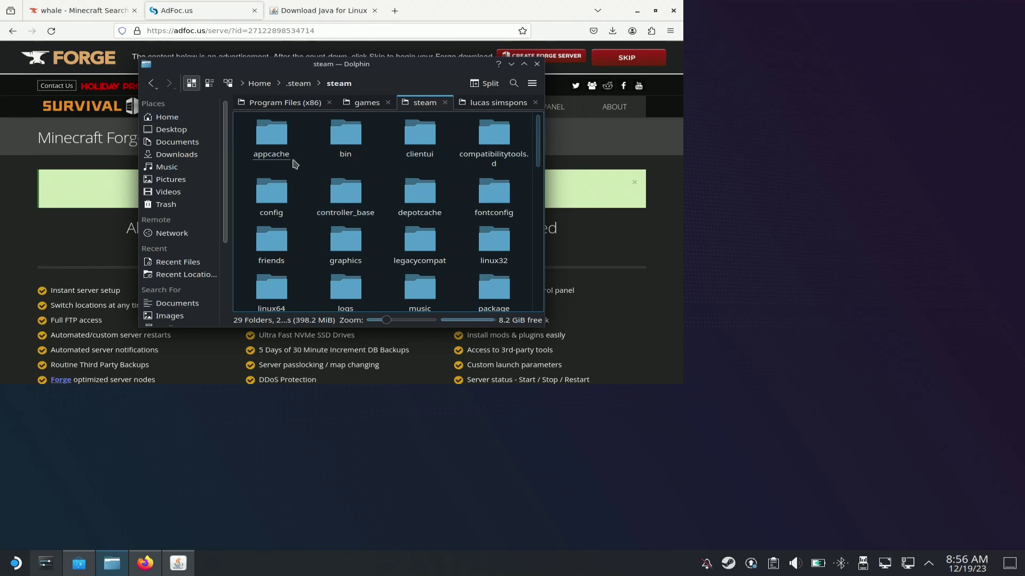
Open steamapps/compatdata, listing its 60 numbered prefix folders
{"action": "scroll", "coordinate": [419, 204], "scroll_direction": "down", "scroll_amount": 5}
{"action": "scroll", "coordinate": [419, 204], "scroll_direction": "up", "scroll_amount": 1}
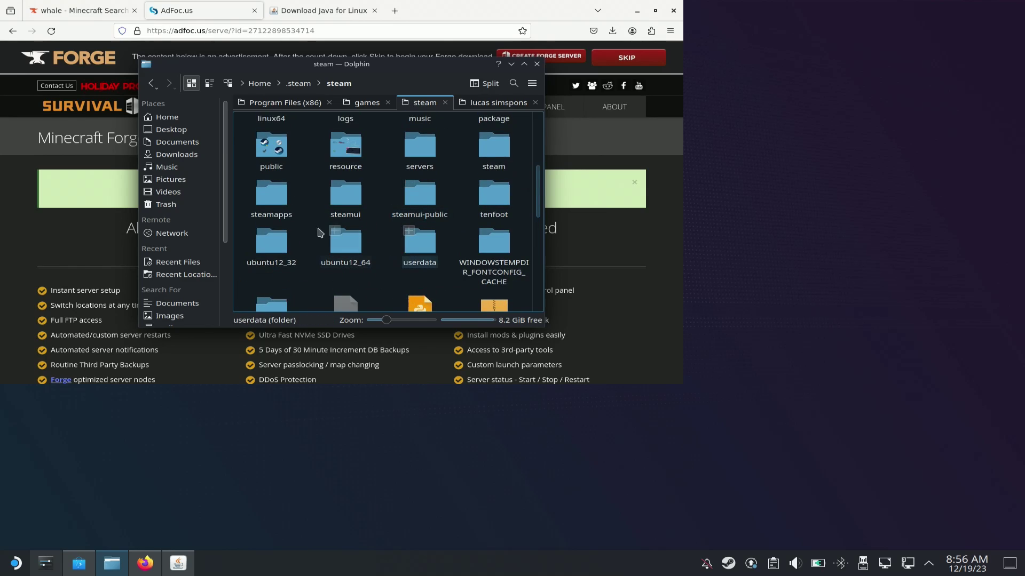
{"action": "left_click", "coordinate": [272, 194]}
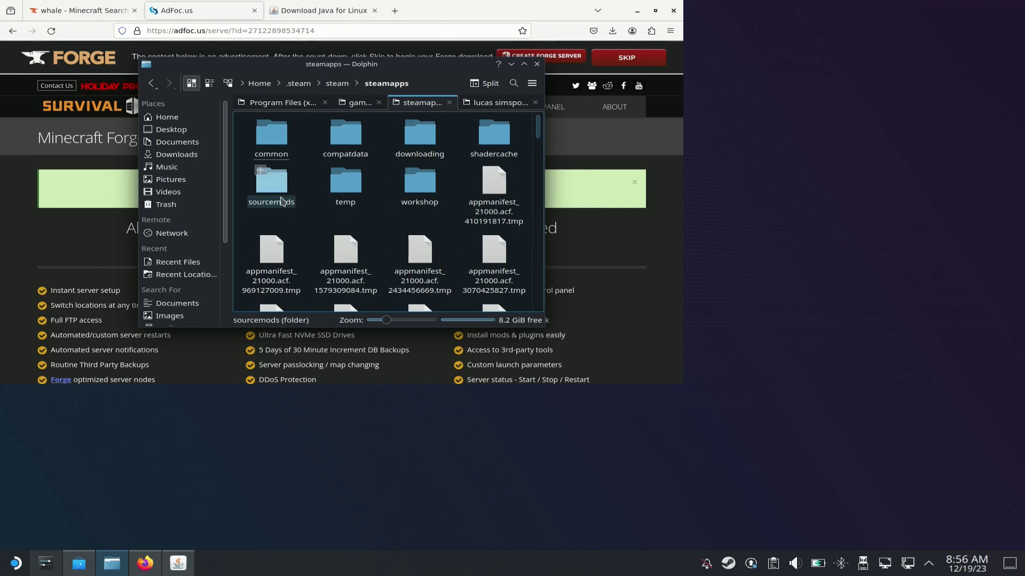
{"action": "left_click", "coordinate": [345, 137]}
{"action": "scroll", "coordinate": [344, 179], "scroll_direction": "down", "scroll_amount": 10}
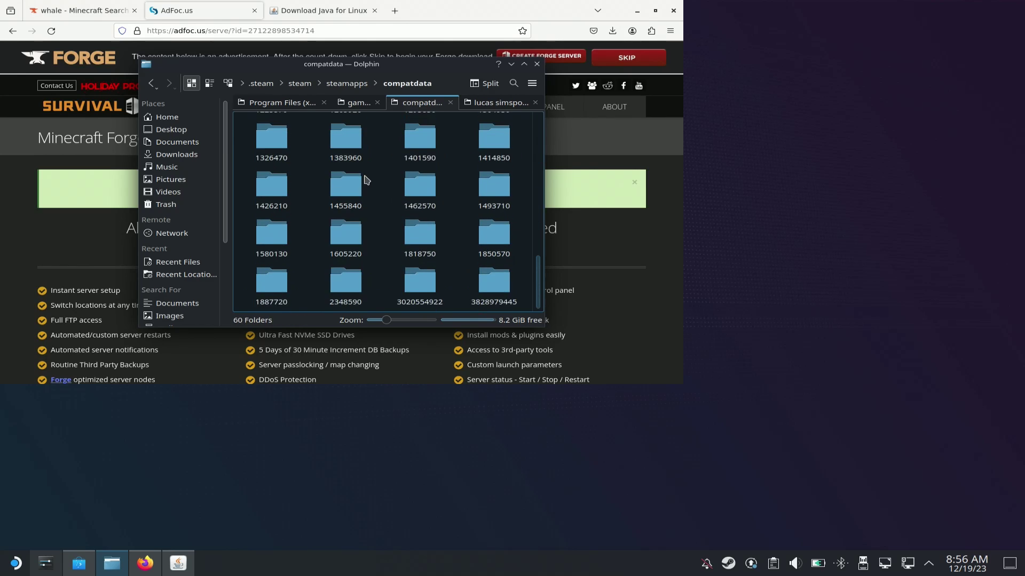
{"action": "scroll", "coordinate": [443, 251], "scroll_direction": "up", "scroll_amount": 6}
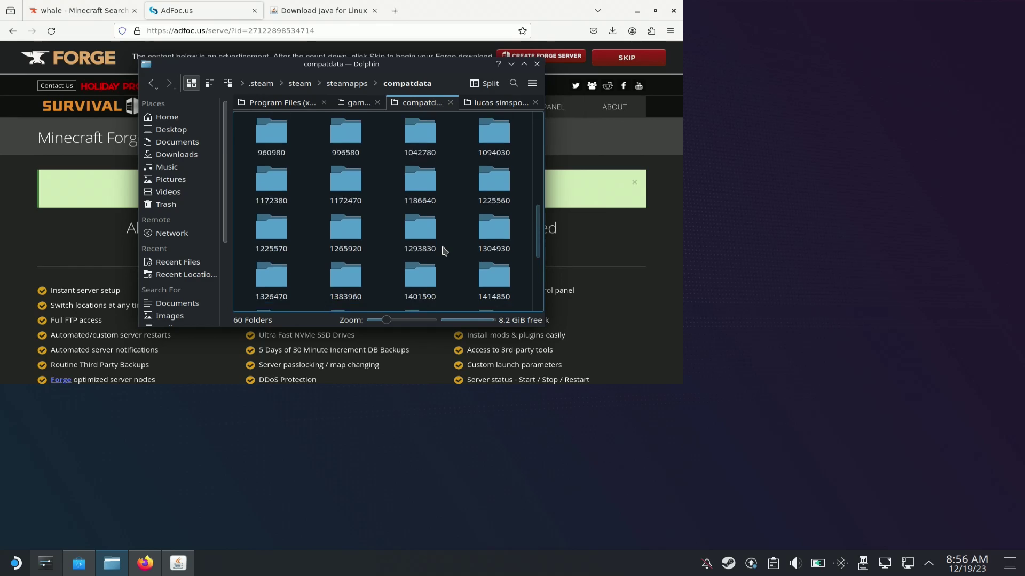
{"action": "scroll", "coordinate": [443, 250], "scroll_direction": "up", "scroll_amount": 3}
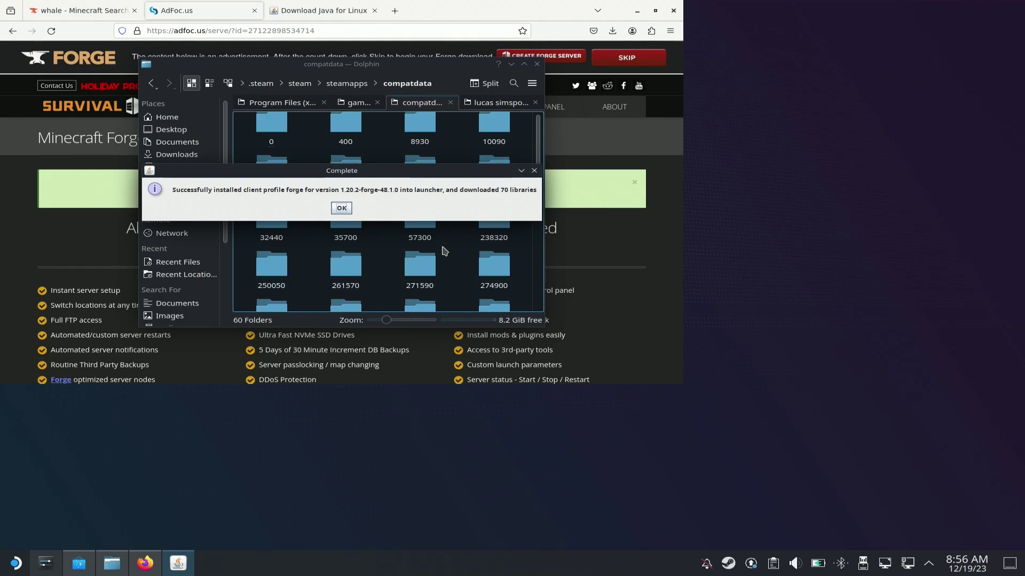
{"action": "left_click", "coordinate": [346, 208]}
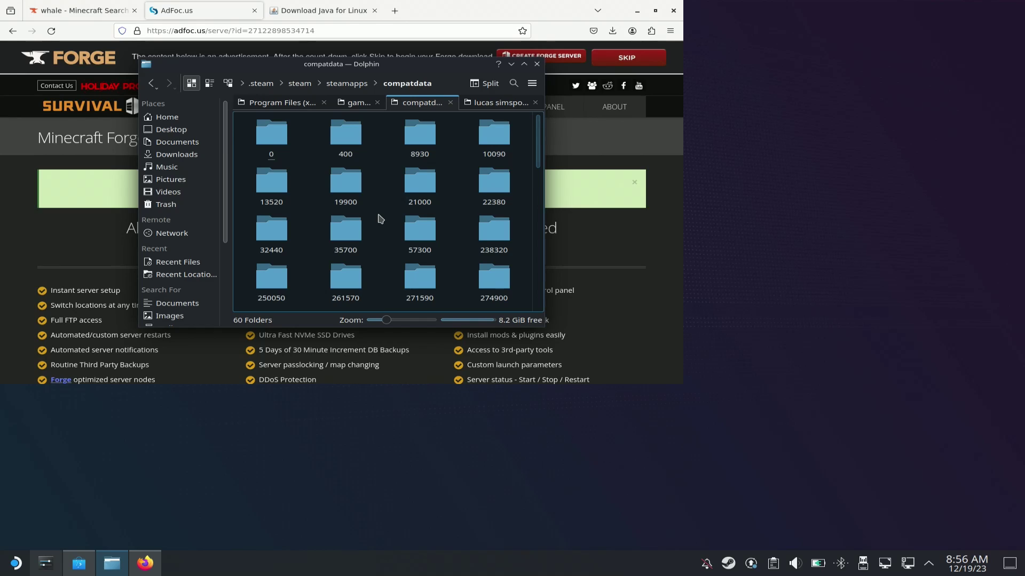
{"action": "scroll", "coordinate": [381, 219], "scroll_direction": "down", "scroll_amount": 10}
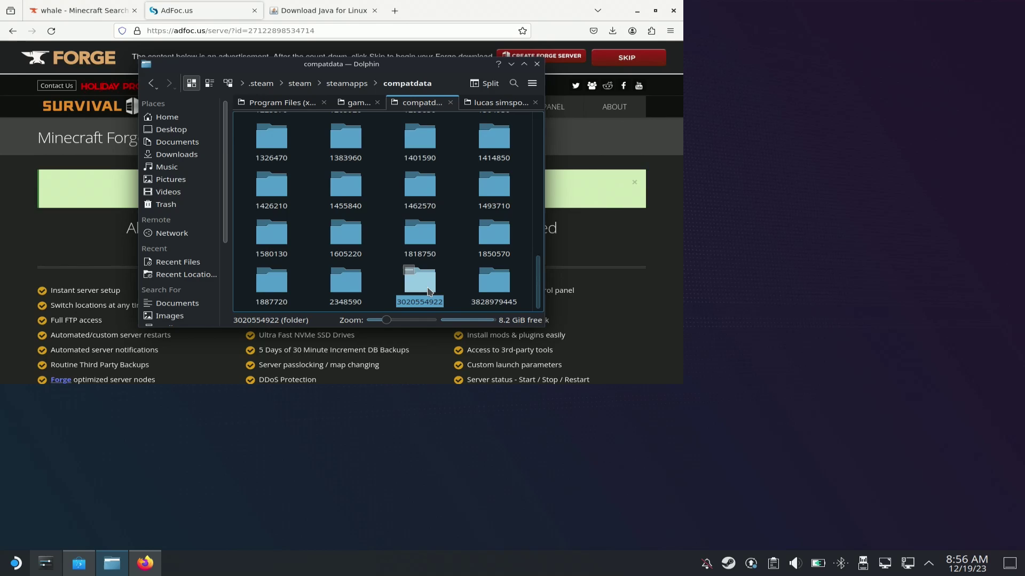
{"action": "left_click", "coordinate": [428, 290]}
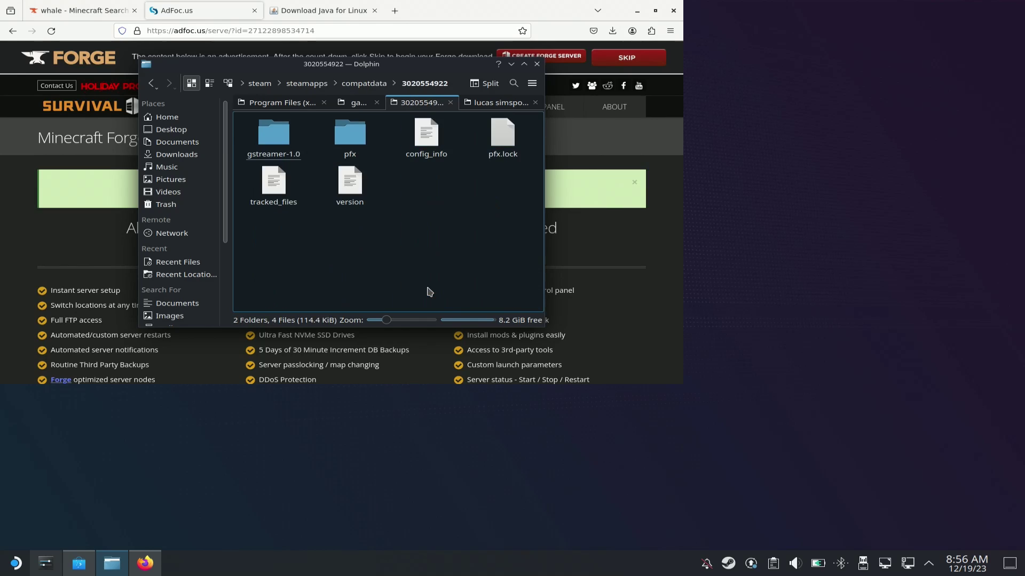
{"action": "left_click", "coordinate": [344, 140]}
{"action": "left_click", "coordinate": [340, 139]}
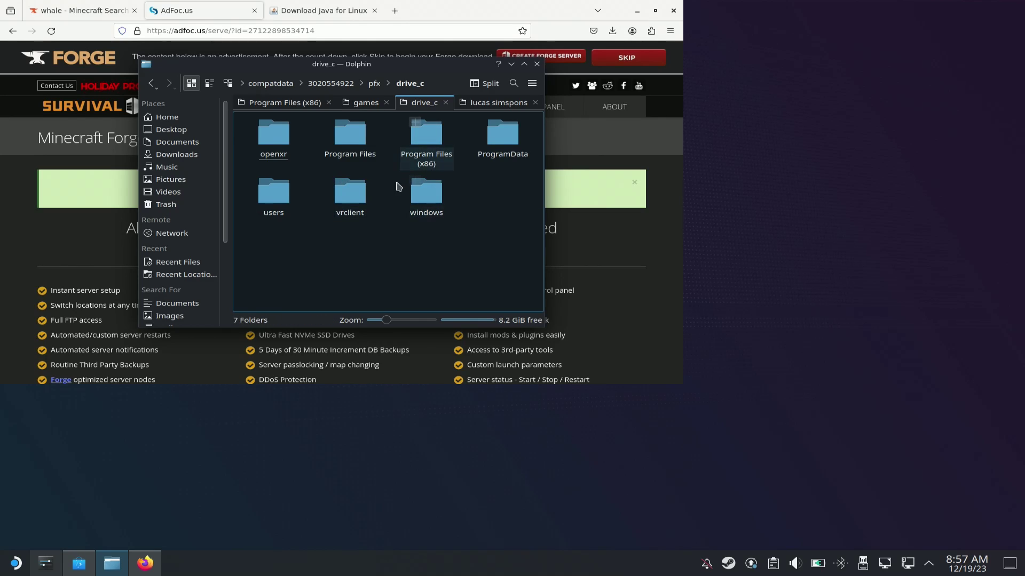
{"action": "left_click", "coordinate": [274, 198]}
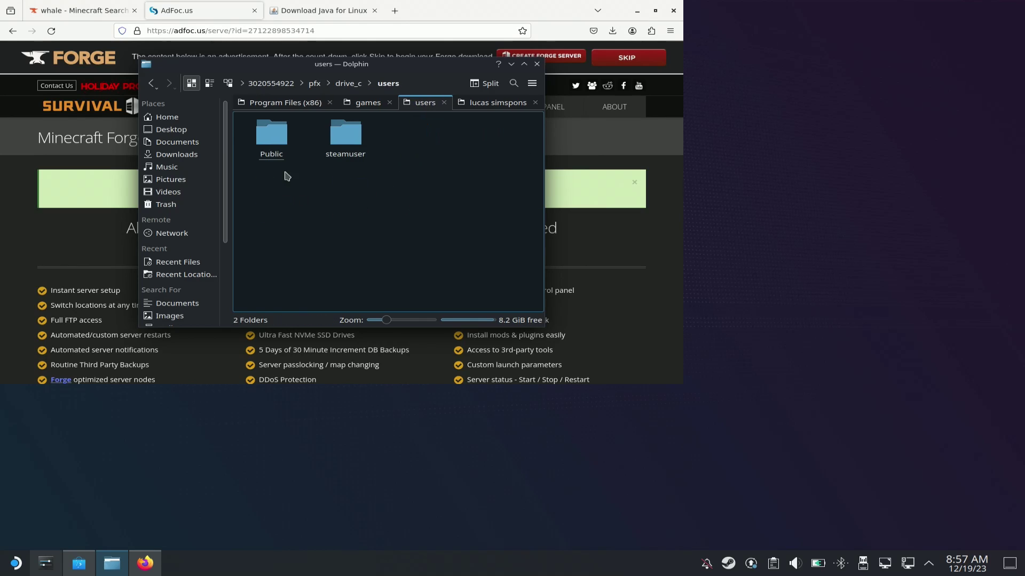
{"action": "left_click", "coordinate": [342, 136]}
{"action": "left_click", "coordinate": [278, 149]}
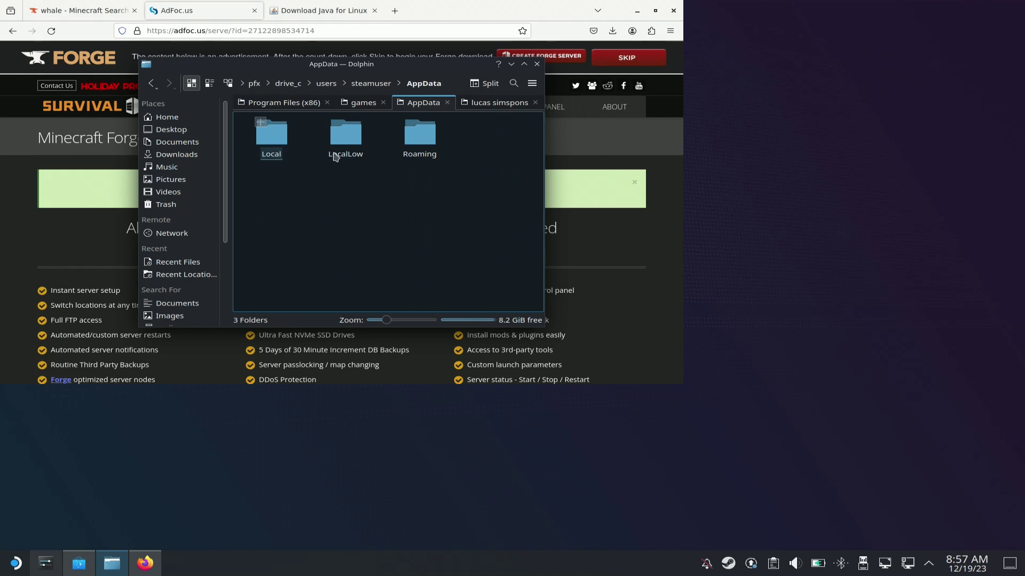
{"action": "left_click", "coordinate": [420, 138]}
Add .minecraft to Places and open it from the new bookmark
{"action": "right_click", "coordinate": [289, 145]}
{"action": "left_click", "coordinate": [267, 152]}
{"action": "right_click", "coordinate": [267, 156]}
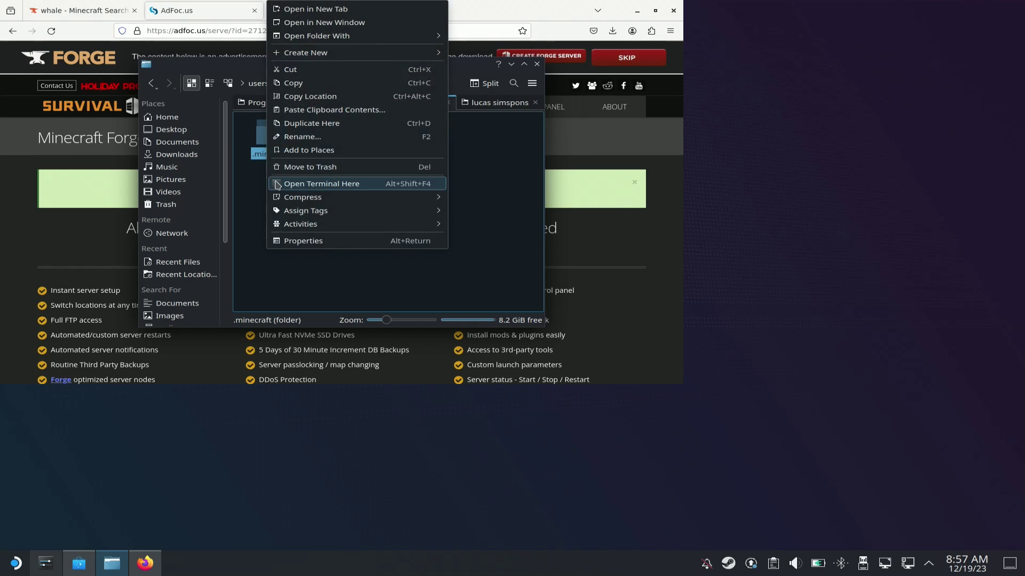
{"action": "left_click", "coordinate": [345, 150]}
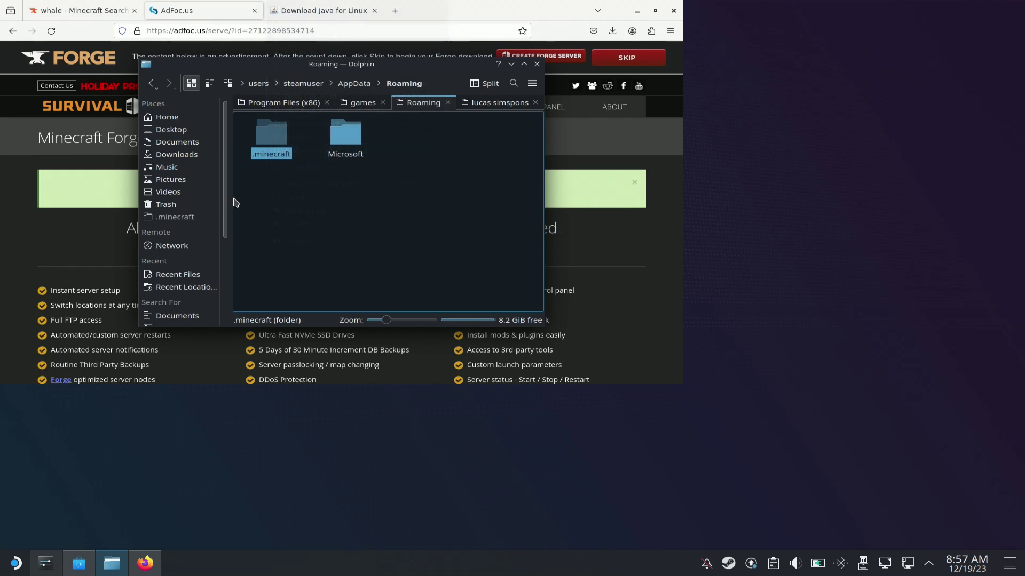
{"action": "left_click", "coordinate": [165, 217]}
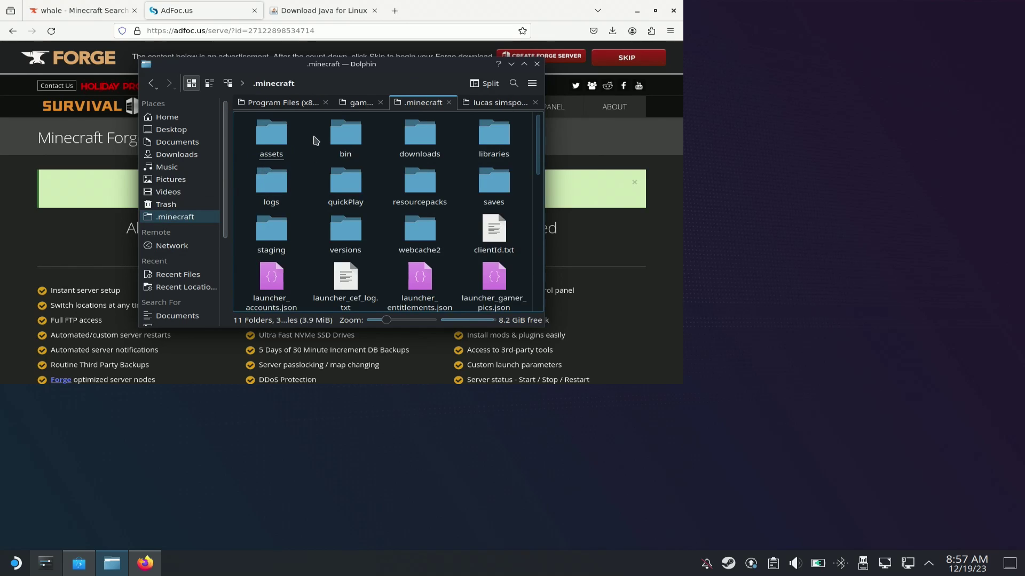
{"action": "left_click_drag", "start_coordinate": [360, 77], "coordinate": [618, 77]}
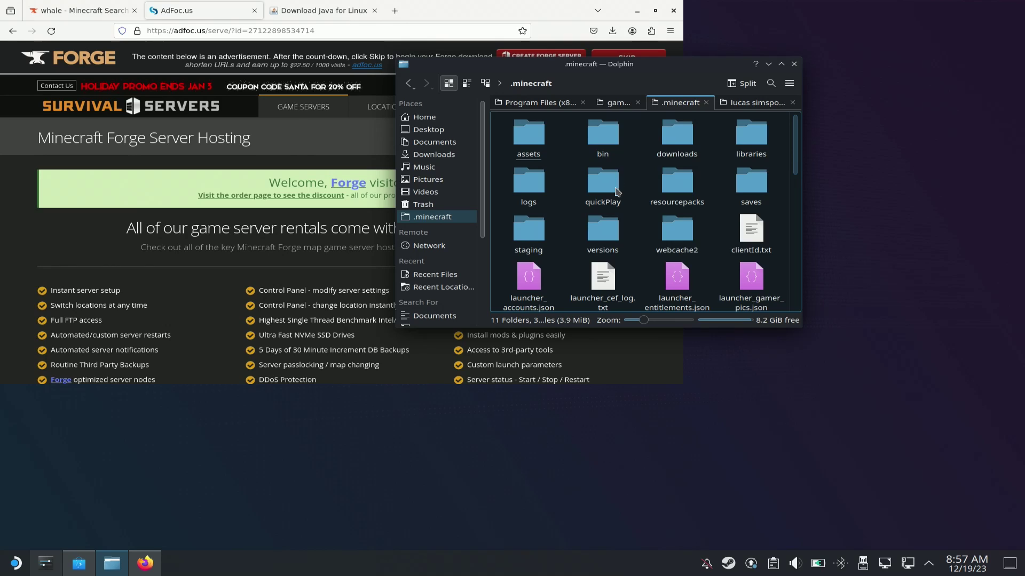
Create a new folder named 'mods' inside .minecraft and open it
{"action": "right_click", "coordinate": [716, 237]}
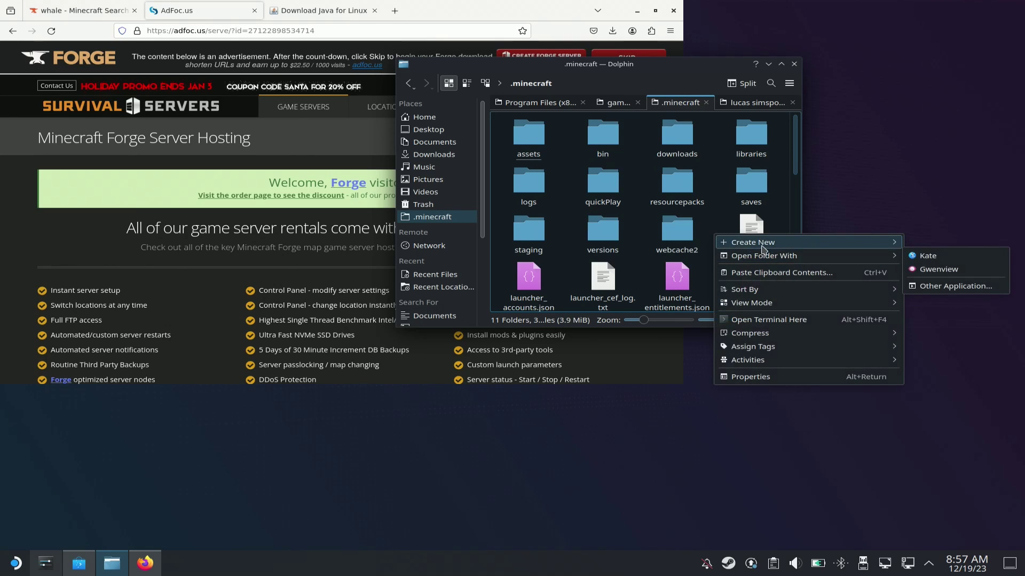
{"action": "mouse_move", "coordinate": [783, 246]}
{"action": "left_click", "coordinate": [679, 245]}
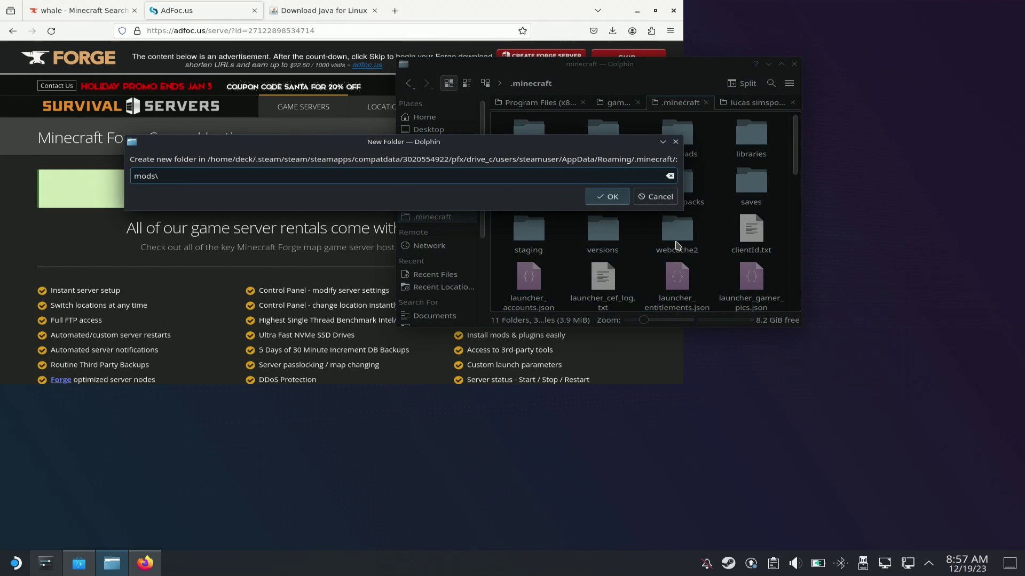
{"action": "left_click", "coordinate": [606, 197]}
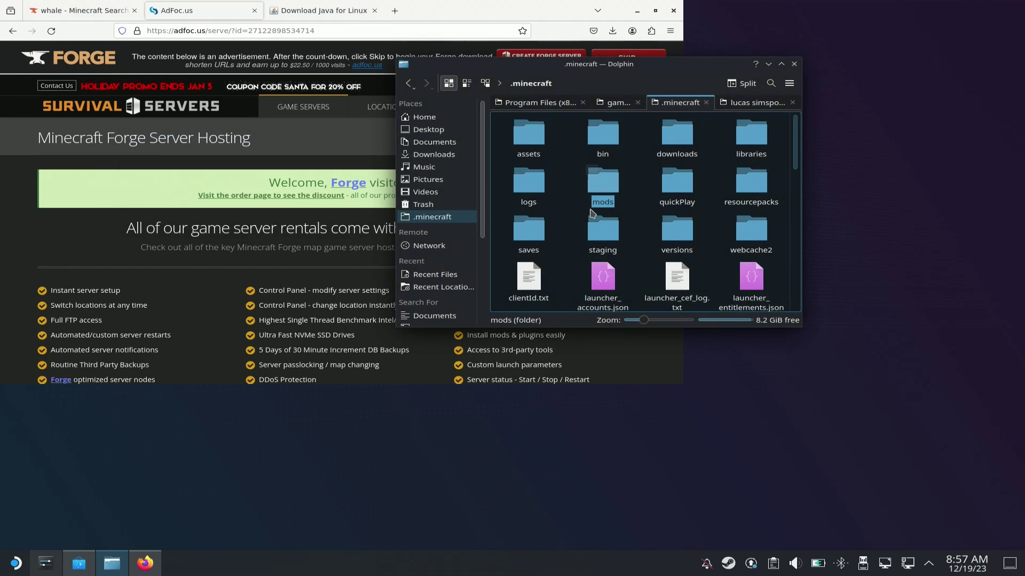
{"action": "left_click", "coordinate": [619, 186]}
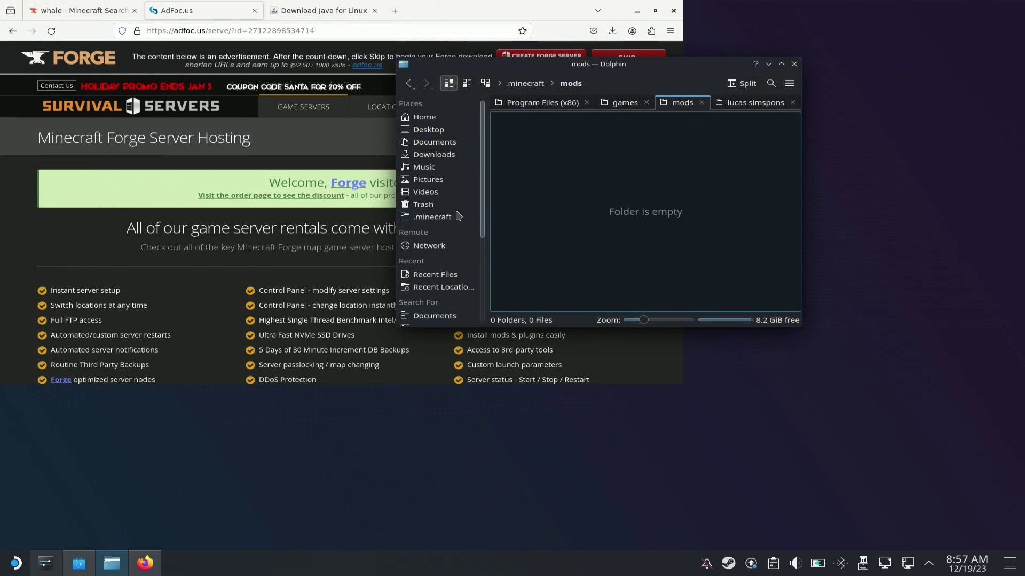
Open Downloads in a second window placed to the left, showing the two mod jars
{"action": "right_click", "coordinate": [441, 153]}
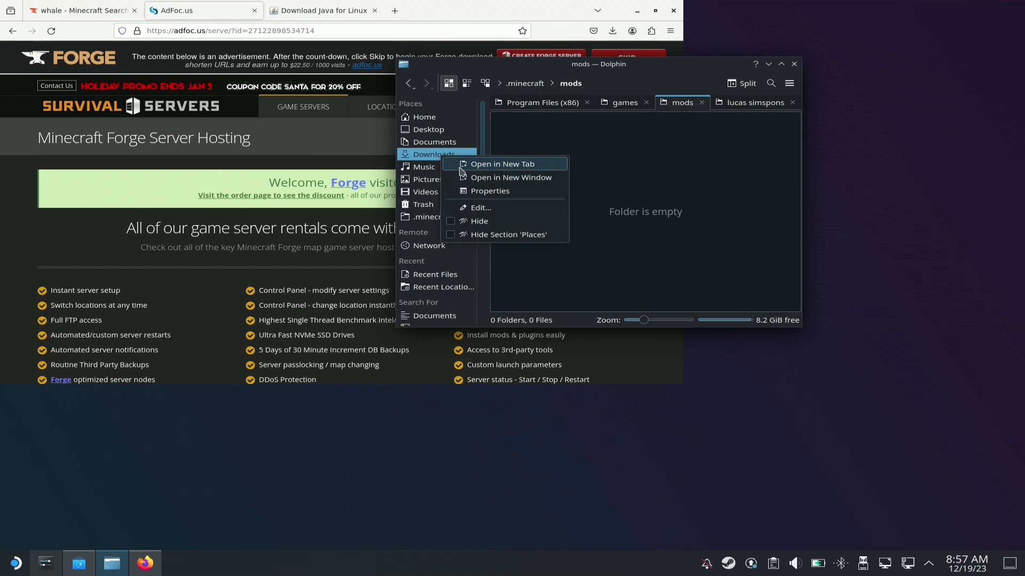
{"action": "left_click", "coordinate": [409, 107]}
{"action": "left_click_drag", "start_coordinate": [418, 110], "coordinate": [233, 190]}
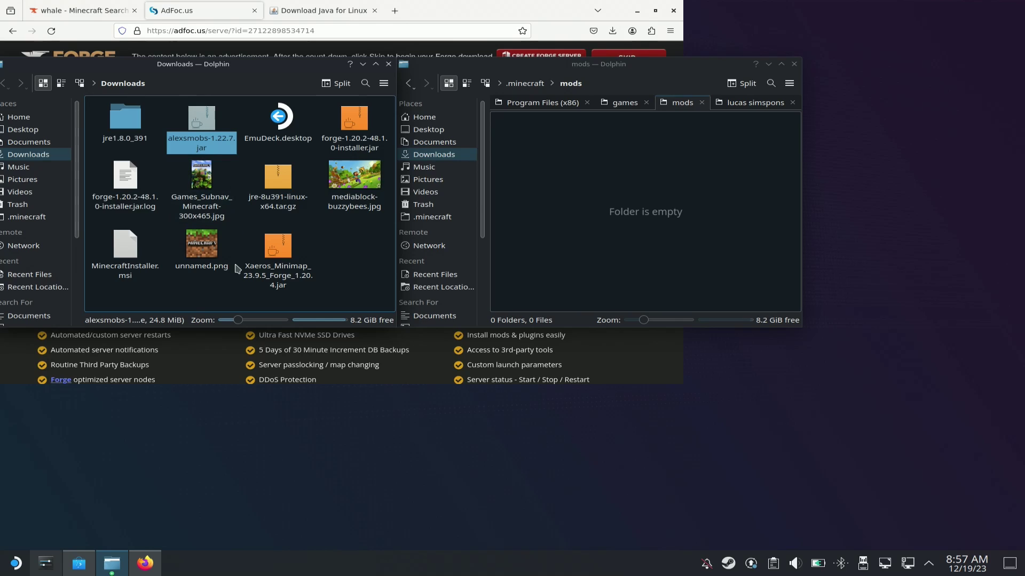
{"action": "left_click", "coordinate": [295, 268], "text": "ctrl"}
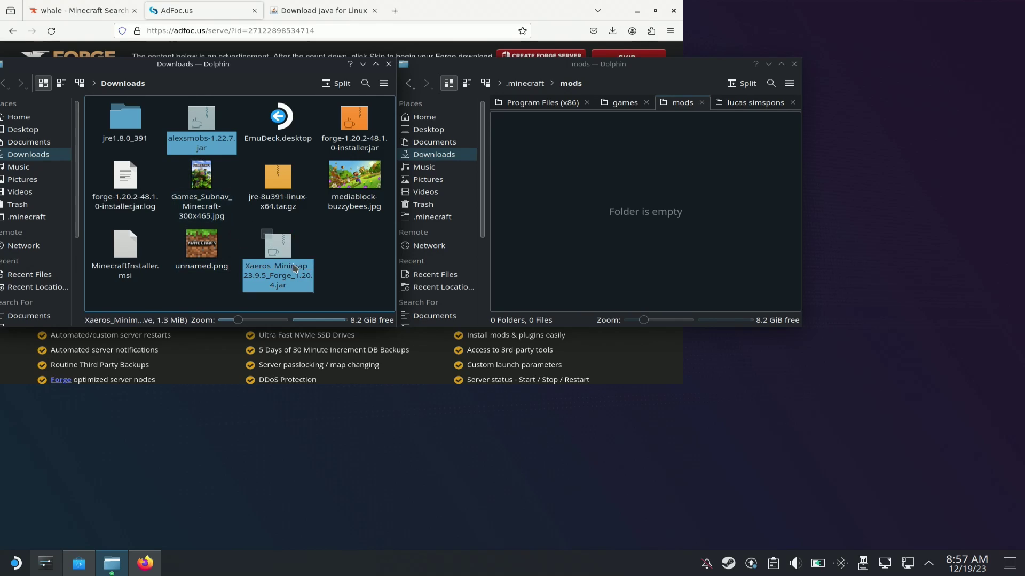
{"action": "left_click", "coordinate": [314, 246]}
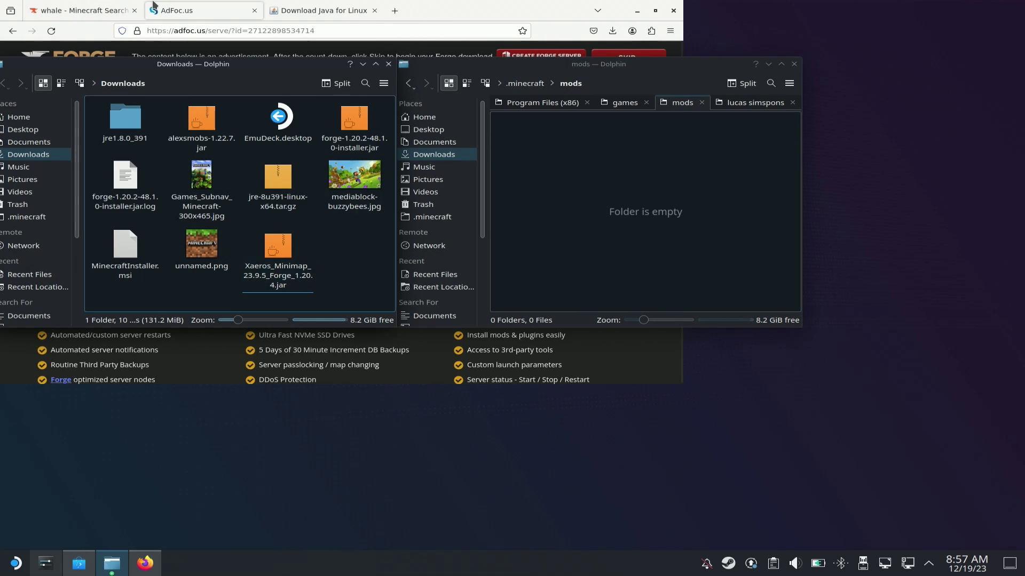
{"action": "left_click", "coordinate": [91, 16]}
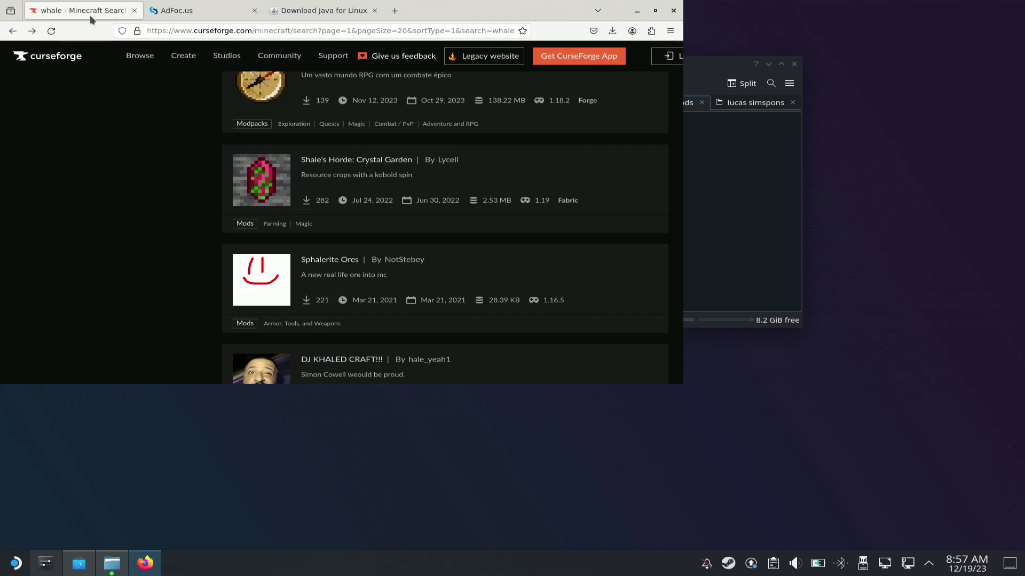
Search 'minecraft mini map mod' in a new tab and open the Xaero's Minimap page
{"action": "left_click", "coordinate": [378, 28]}
{"action": "left_click", "coordinate": [395, 11]}
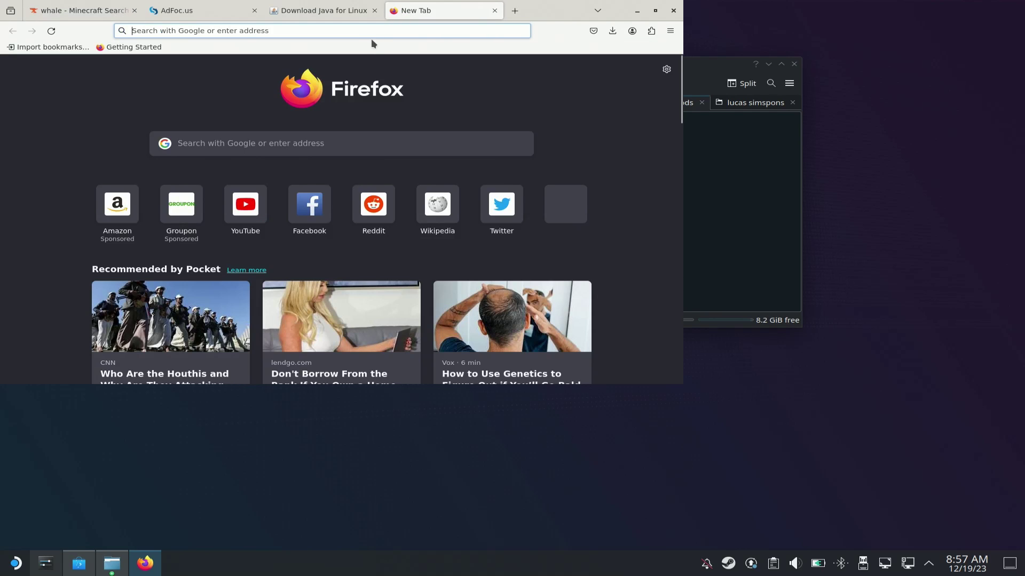
{"action": "left_click", "coordinate": [364, 36]}
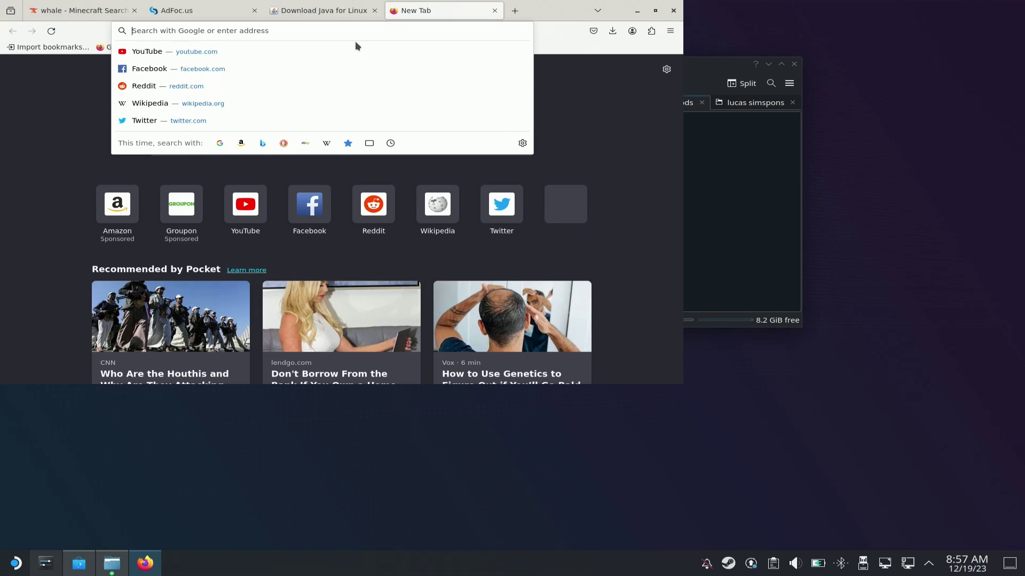
{"action": "type", "text": "mini"}
{"action": "key", "text": "Down"}
{"action": "key", "text": "Return"}
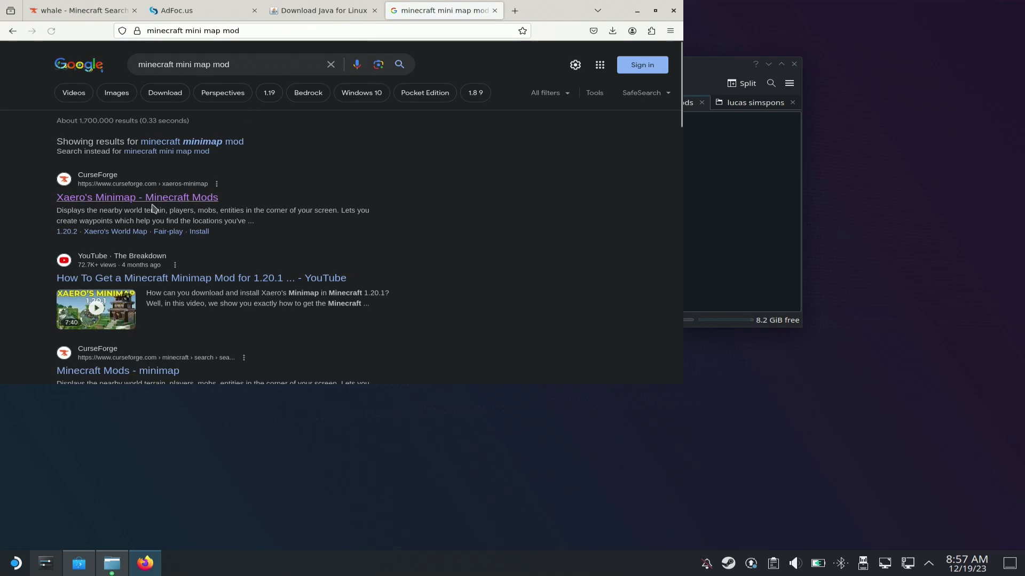
{"action": "left_click", "coordinate": [157, 199]}
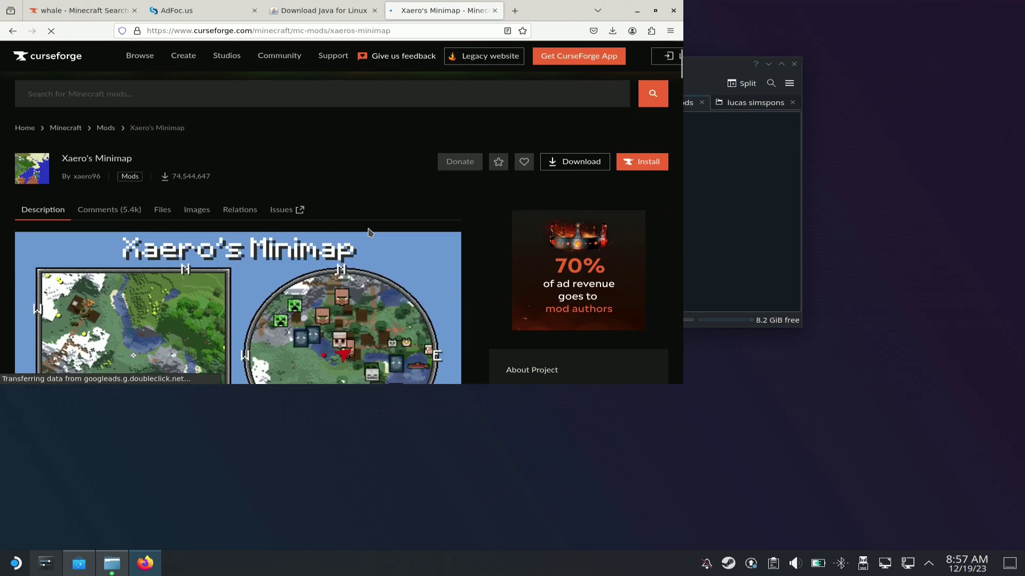
Filter files to 1.20.2 and download Xaero's Minimap v23.9.3 for Forge 1.20.2
{"action": "scroll", "coordinate": [368, 230], "scroll_direction": "down", "scroll_amount": 5}
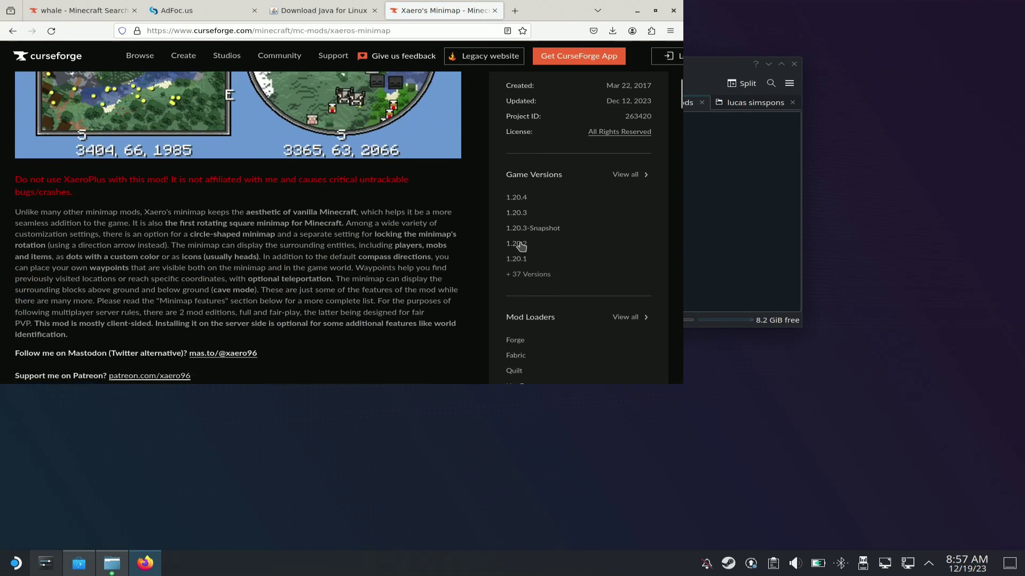
{"action": "left_click", "coordinate": [516, 244]}
{"action": "scroll", "coordinate": [283, 251], "scroll_direction": "down", "scroll_amount": 3}
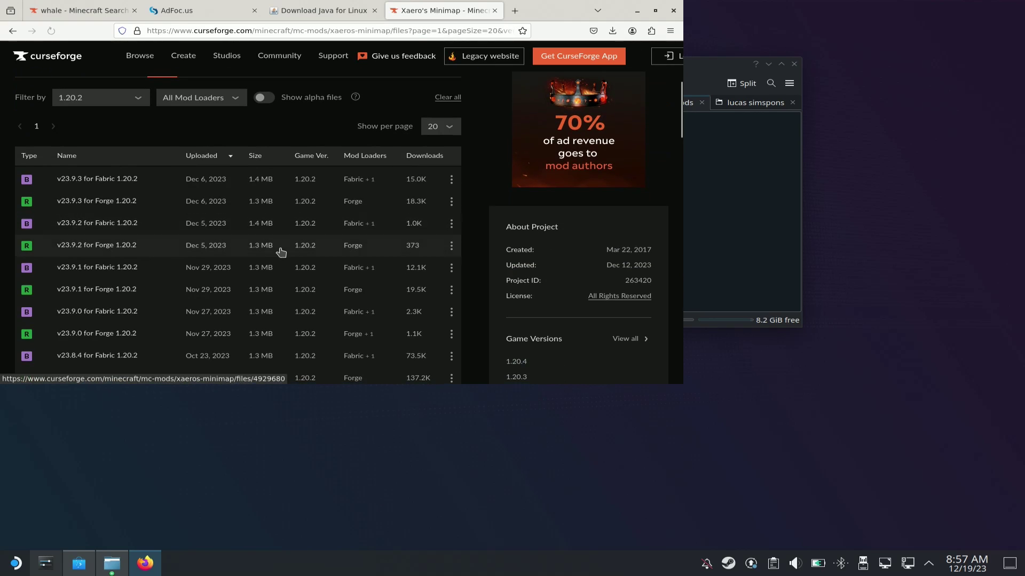
{"action": "left_click", "coordinate": [68, 206]}
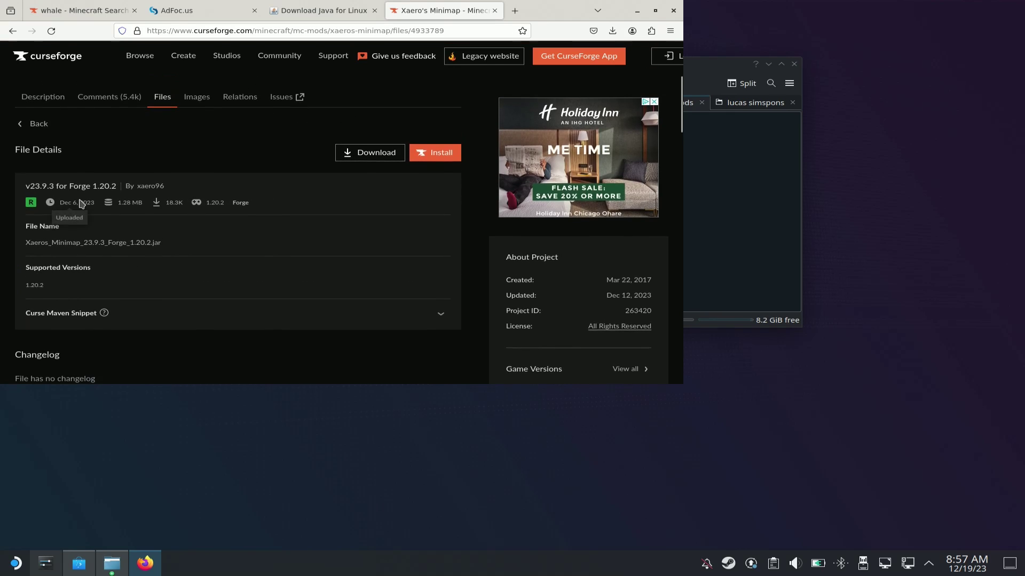
{"action": "left_click", "coordinate": [344, 154]}
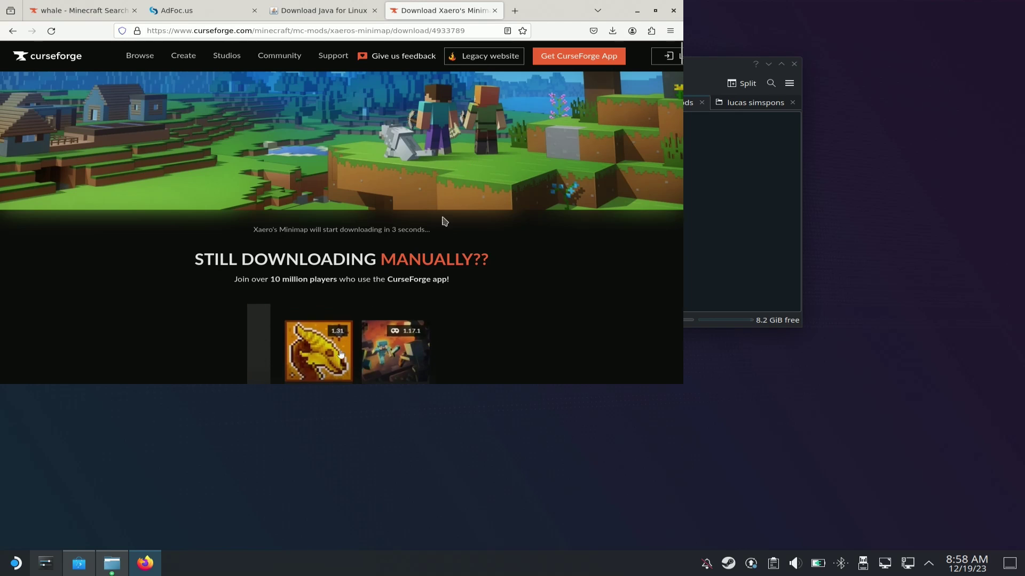
Return from the CurseForge app page to the Xaero's Minimap download page
{"action": "scroll", "coordinate": [427, 240], "scroll_direction": "down", "scroll_amount": 2}
{"action": "left_click", "coordinate": [336, 218]}
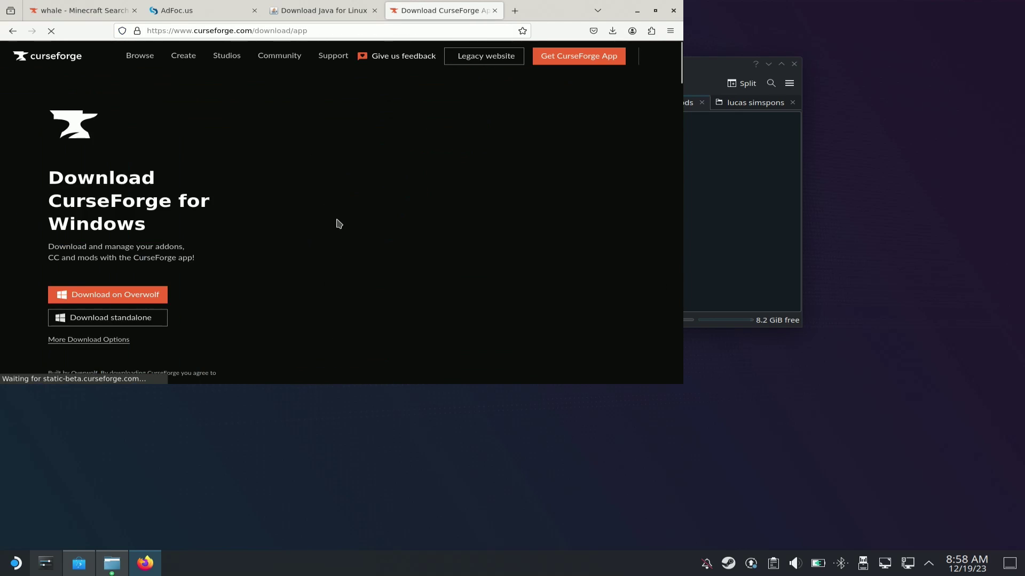
{"action": "scroll", "coordinate": [299, 214], "scroll_direction": "up", "scroll_amount": 2}
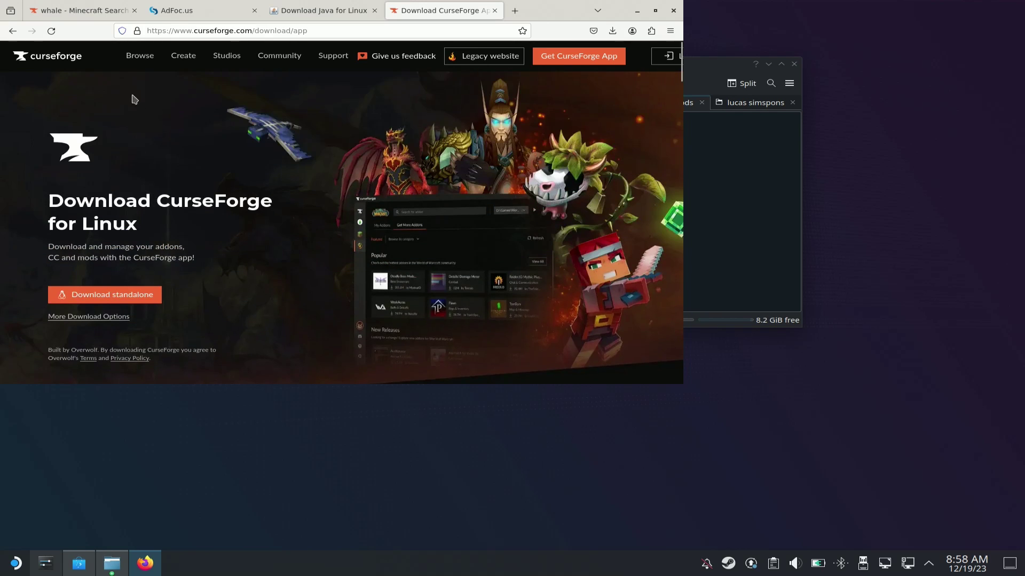
{"action": "left_click", "coordinate": [13, 31]}
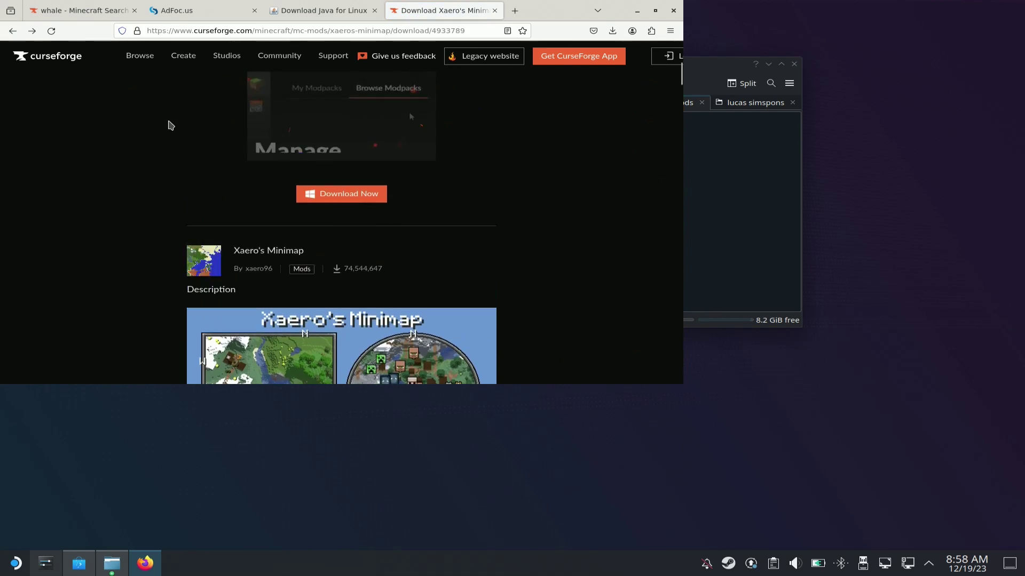
{"action": "scroll", "coordinate": [169, 138], "scroll_direction": "down", "scroll_amount": 10}
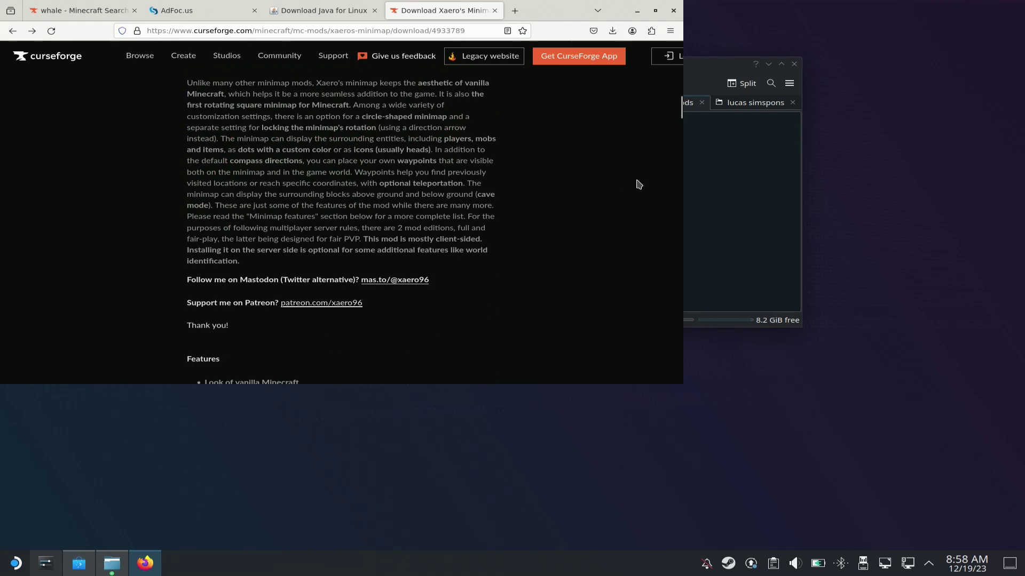
{"action": "left_click", "coordinate": [724, 194]}
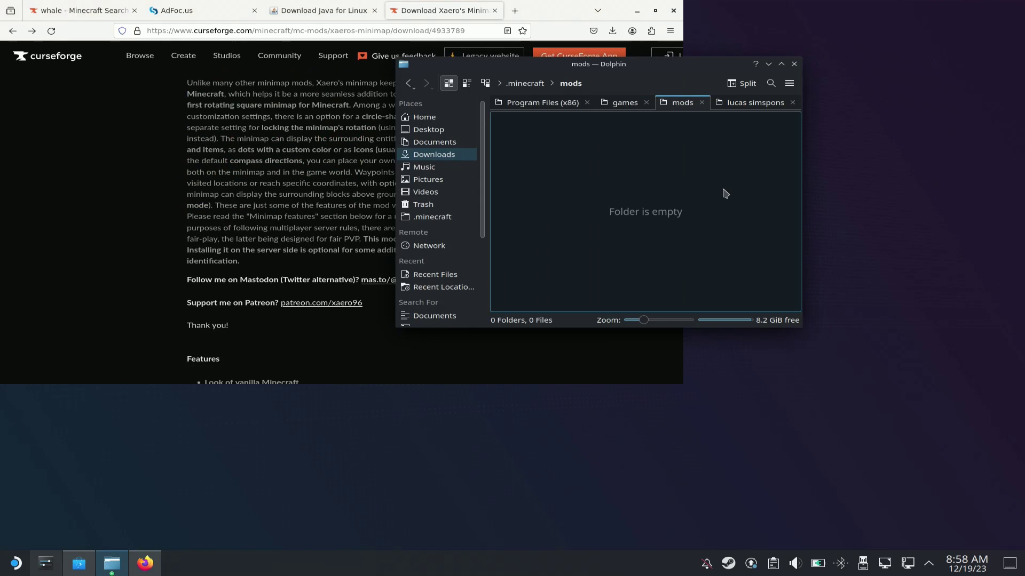
Move alexsmobs-1.22.7.jar and Xaeros_Minimap_23.9.3_Forge_1.20.2.jar from Downloads into the mods folder
{"action": "left_click", "coordinate": [75, 570]}
{"action": "left_click", "coordinate": [111, 571]}
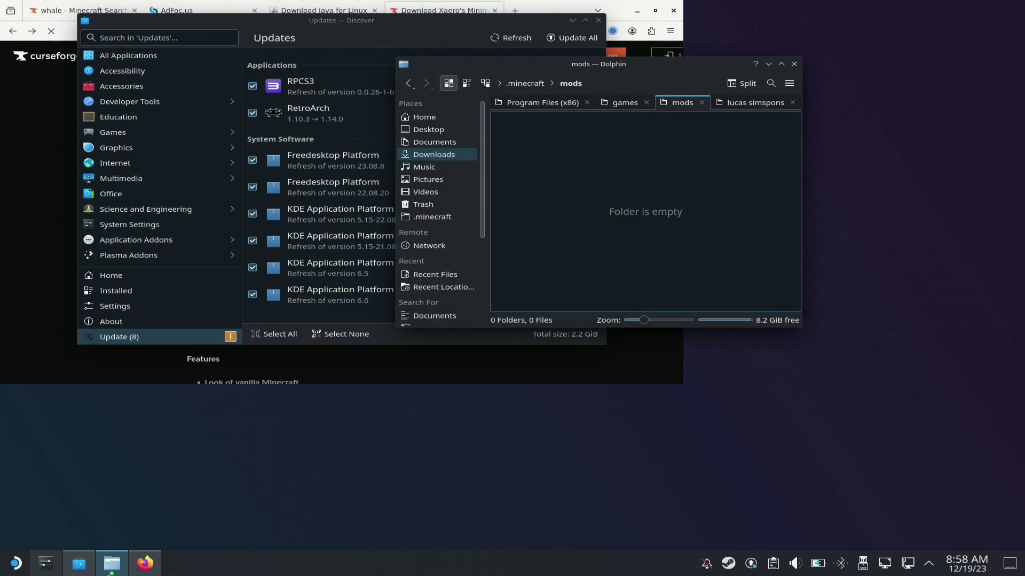
{"action": "mouse_move", "coordinate": [120, 574]}
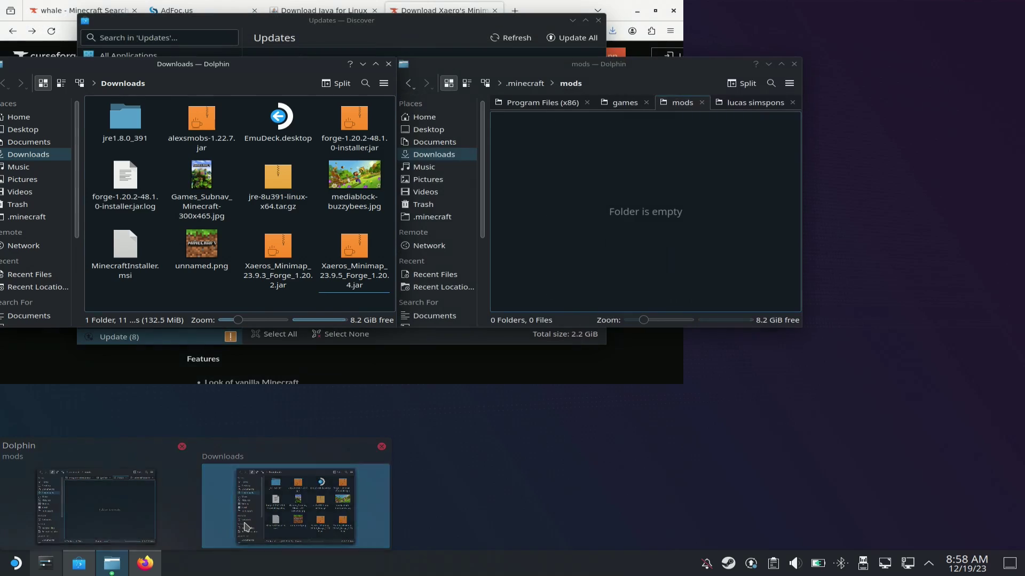
{"action": "left_click_drag", "start_coordinate": [281, 245], "coordinate": [295, 259]}
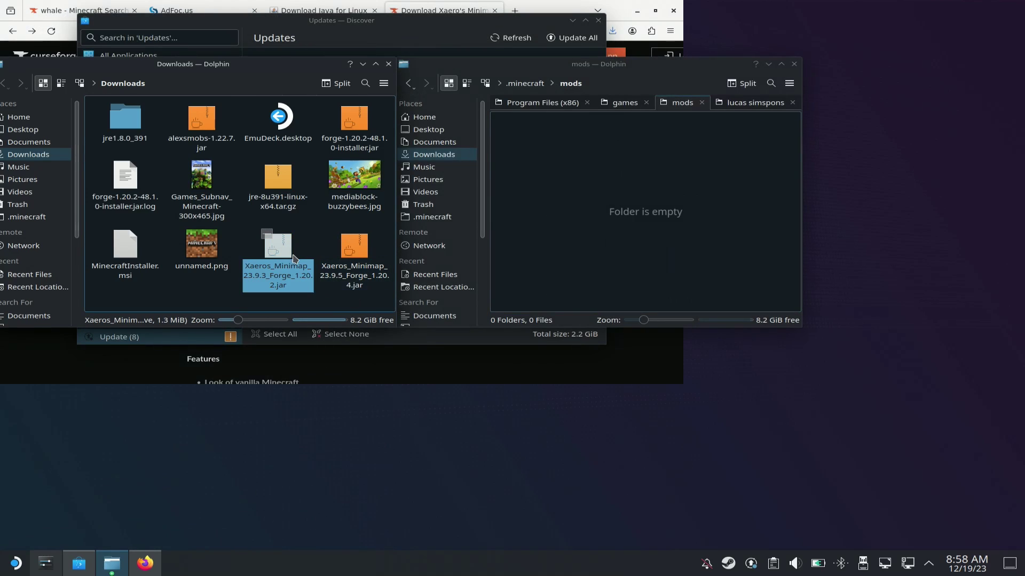
{"action": "left_click", "coordinate": [201, 129], "text": "ctrl"}
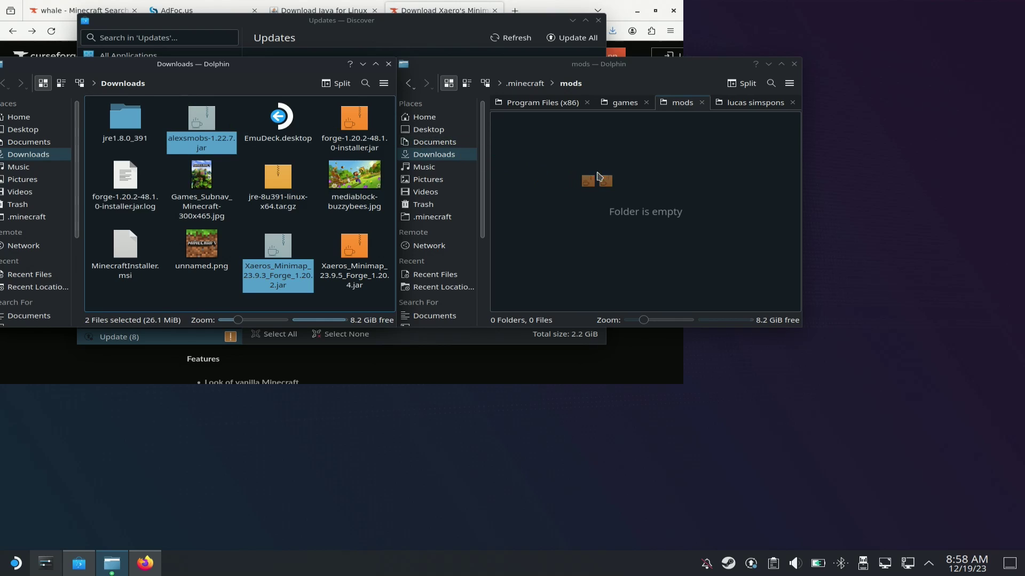
{"action": "left_click_drag", "start_coordinate": [598, 177], "coordinate": [599, 178]}
{"action": "left_click", "coordinate": [586, 184]}
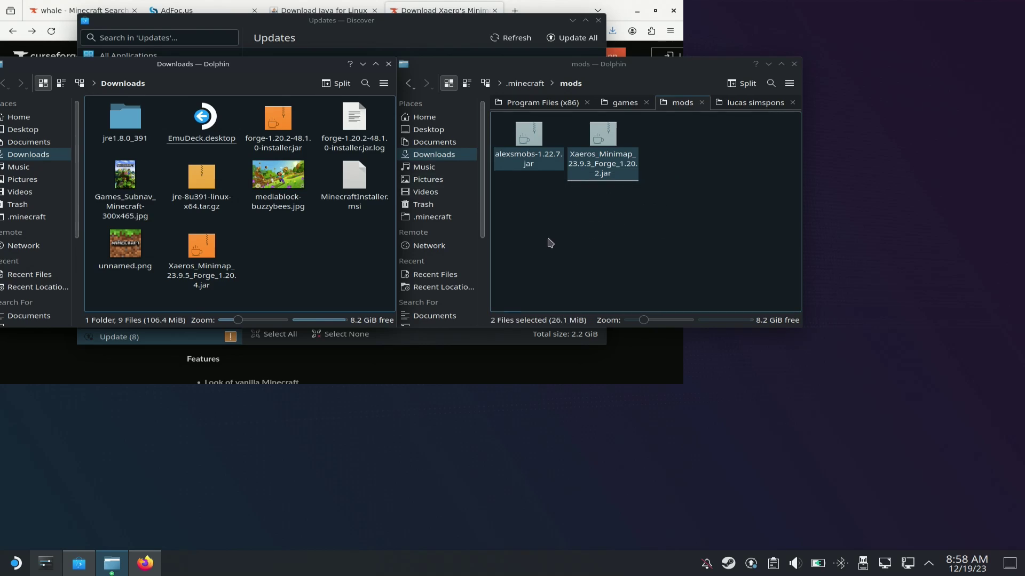